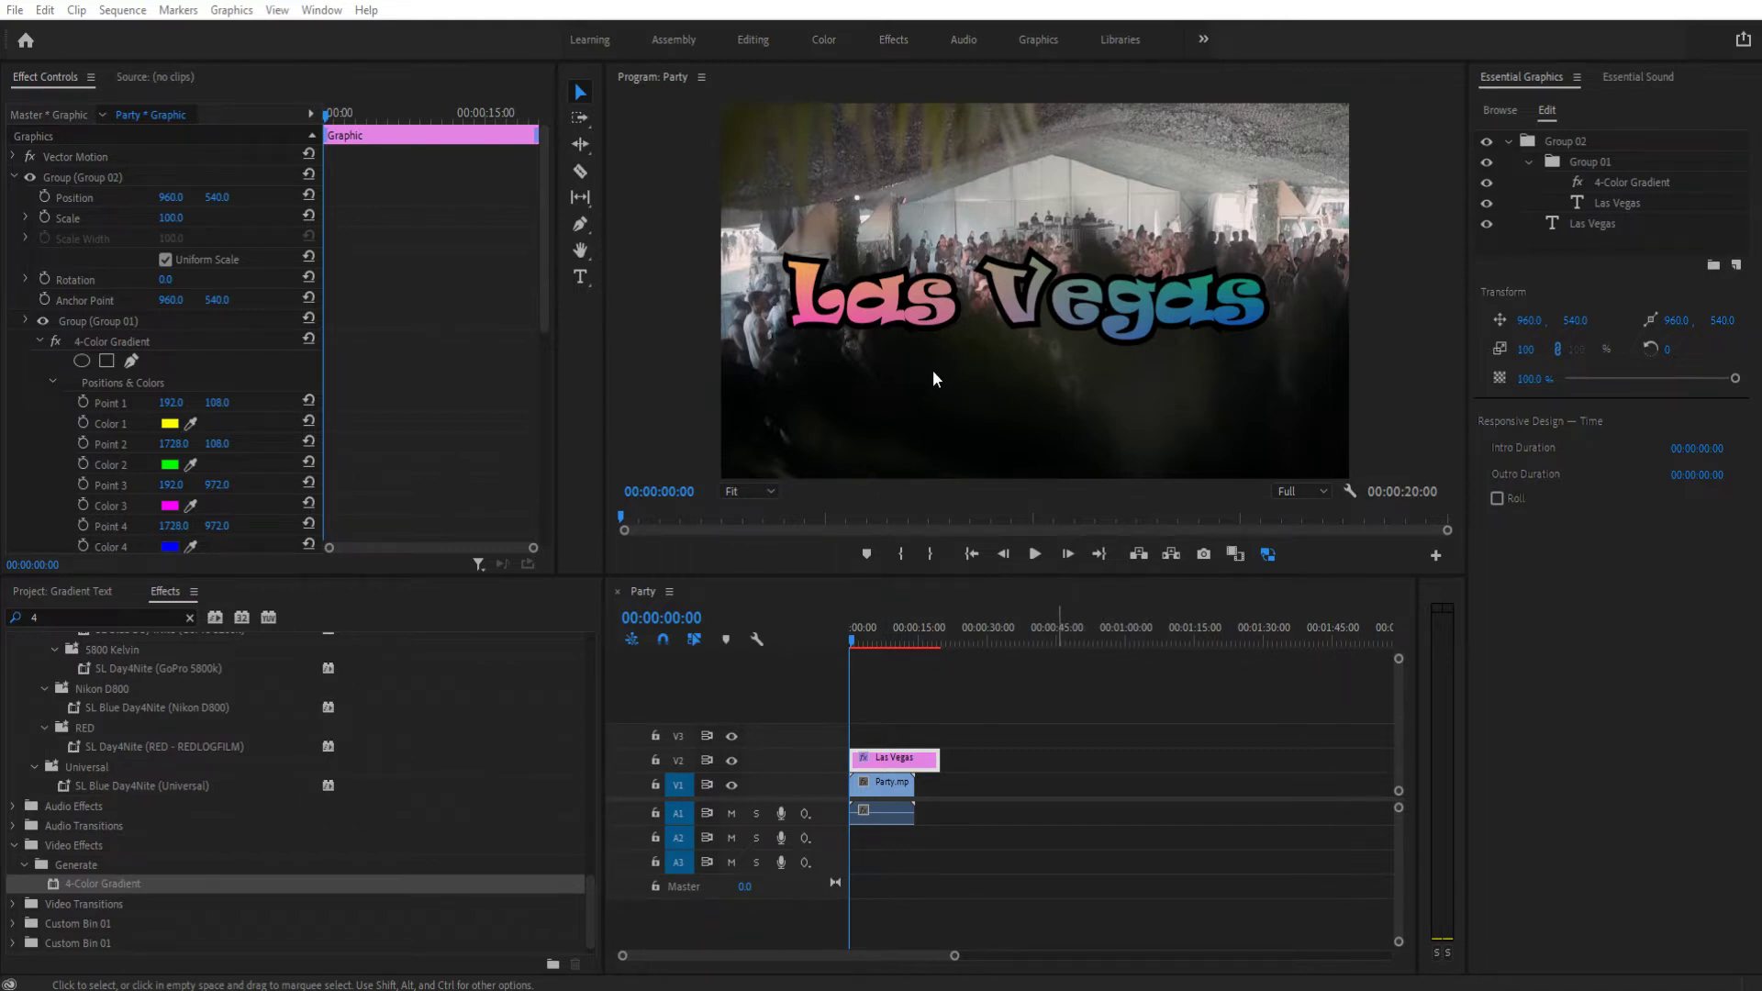
# Select the existing Group 02 title and its layers in Essential Graphics for removal.
pyautogui.click(580, 276)
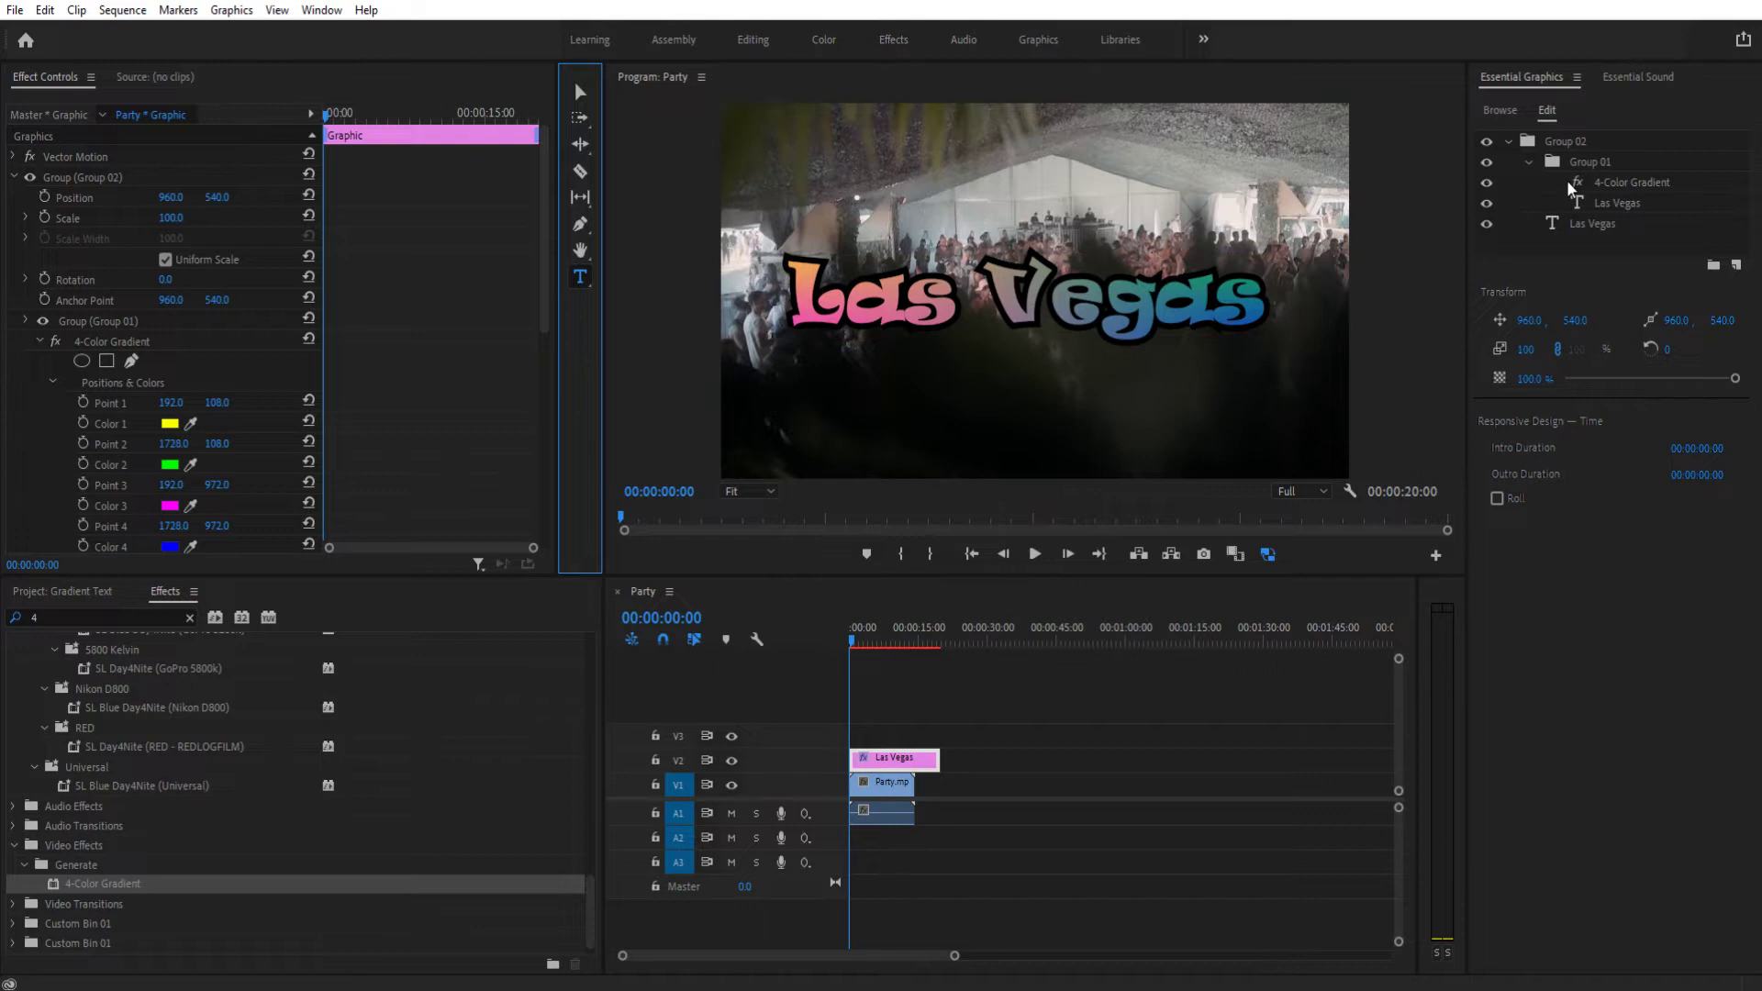
pyautogui.click(1580, 227)
pyautogui.click(1565, 143)
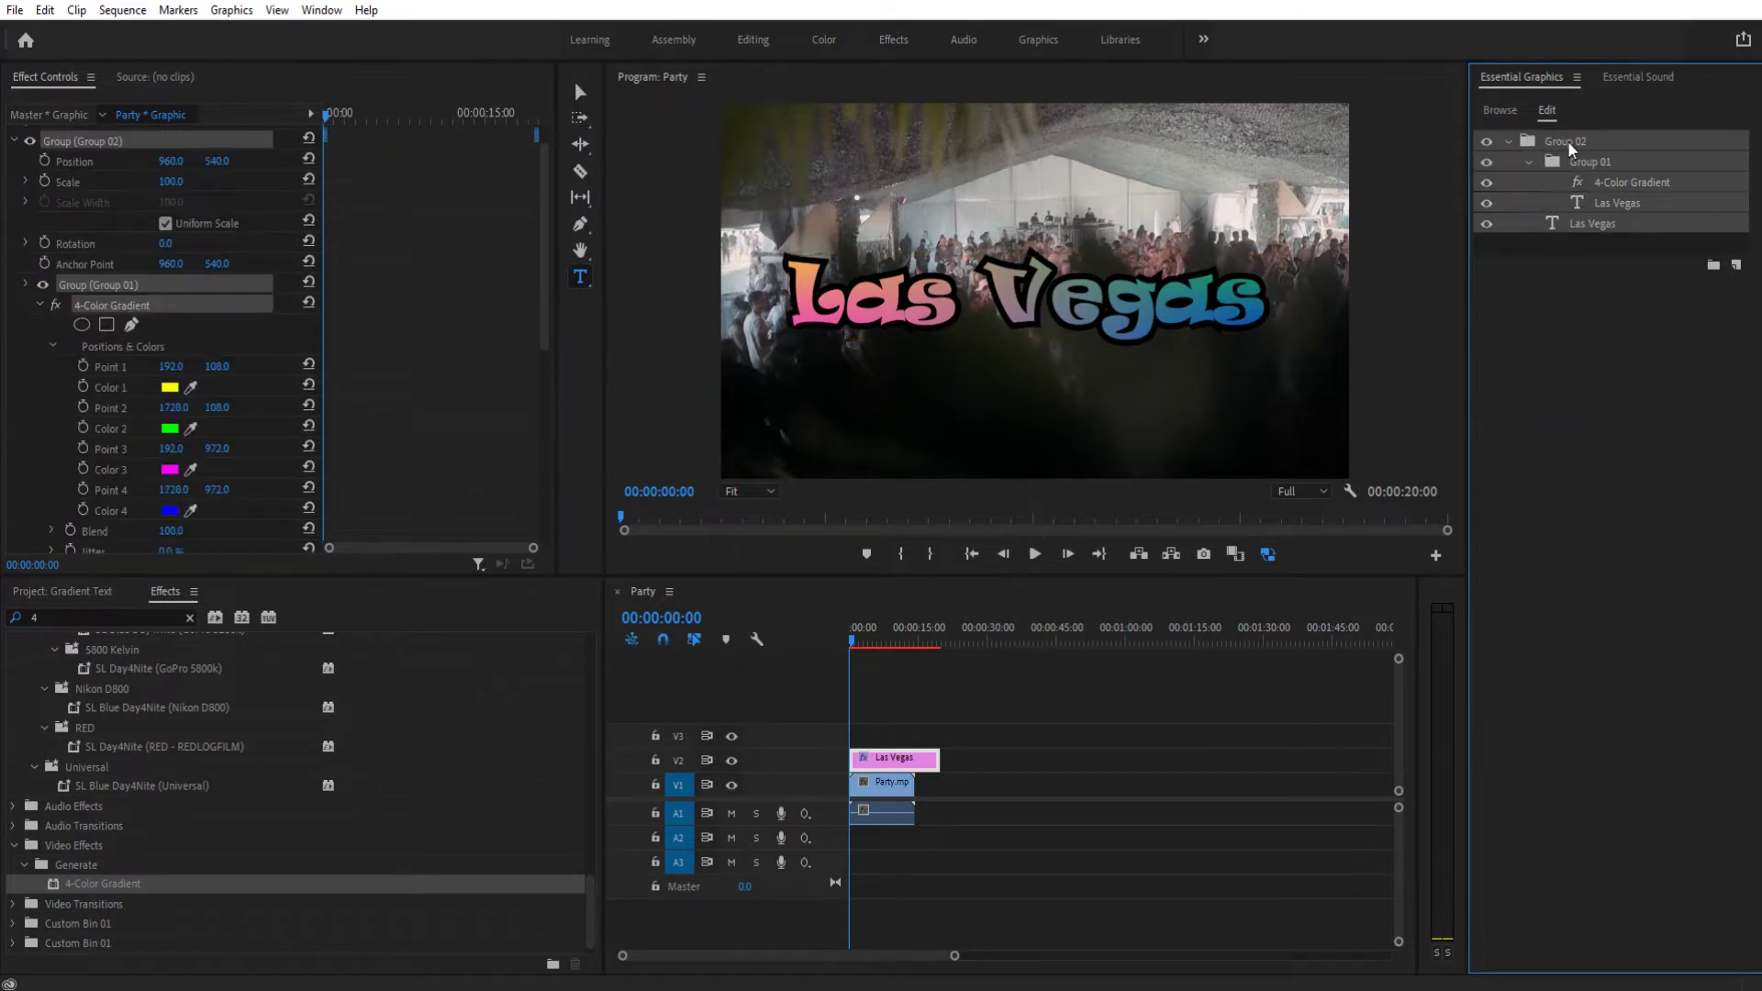
# Delete the old title and add a new 'Las Vegas' text layer in the Ravie font.
pyautogui.press('Delete')
pyautogui.click(816, 272)
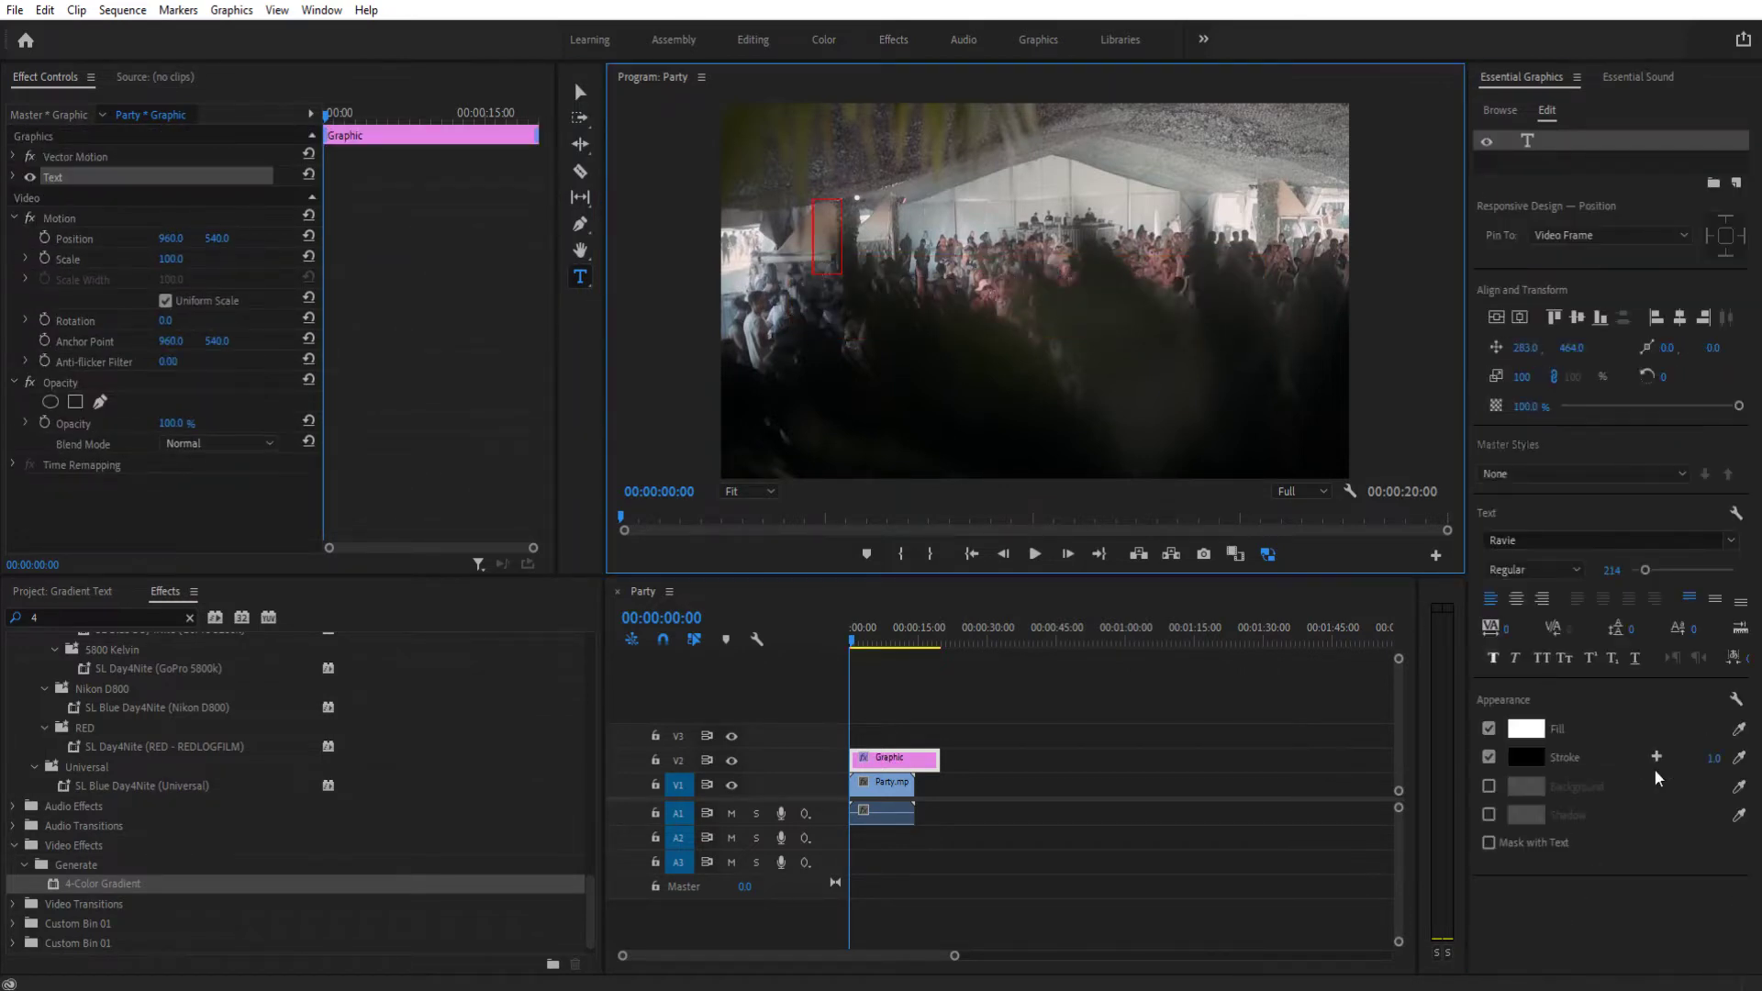
pyautogui.click(1731, 541)
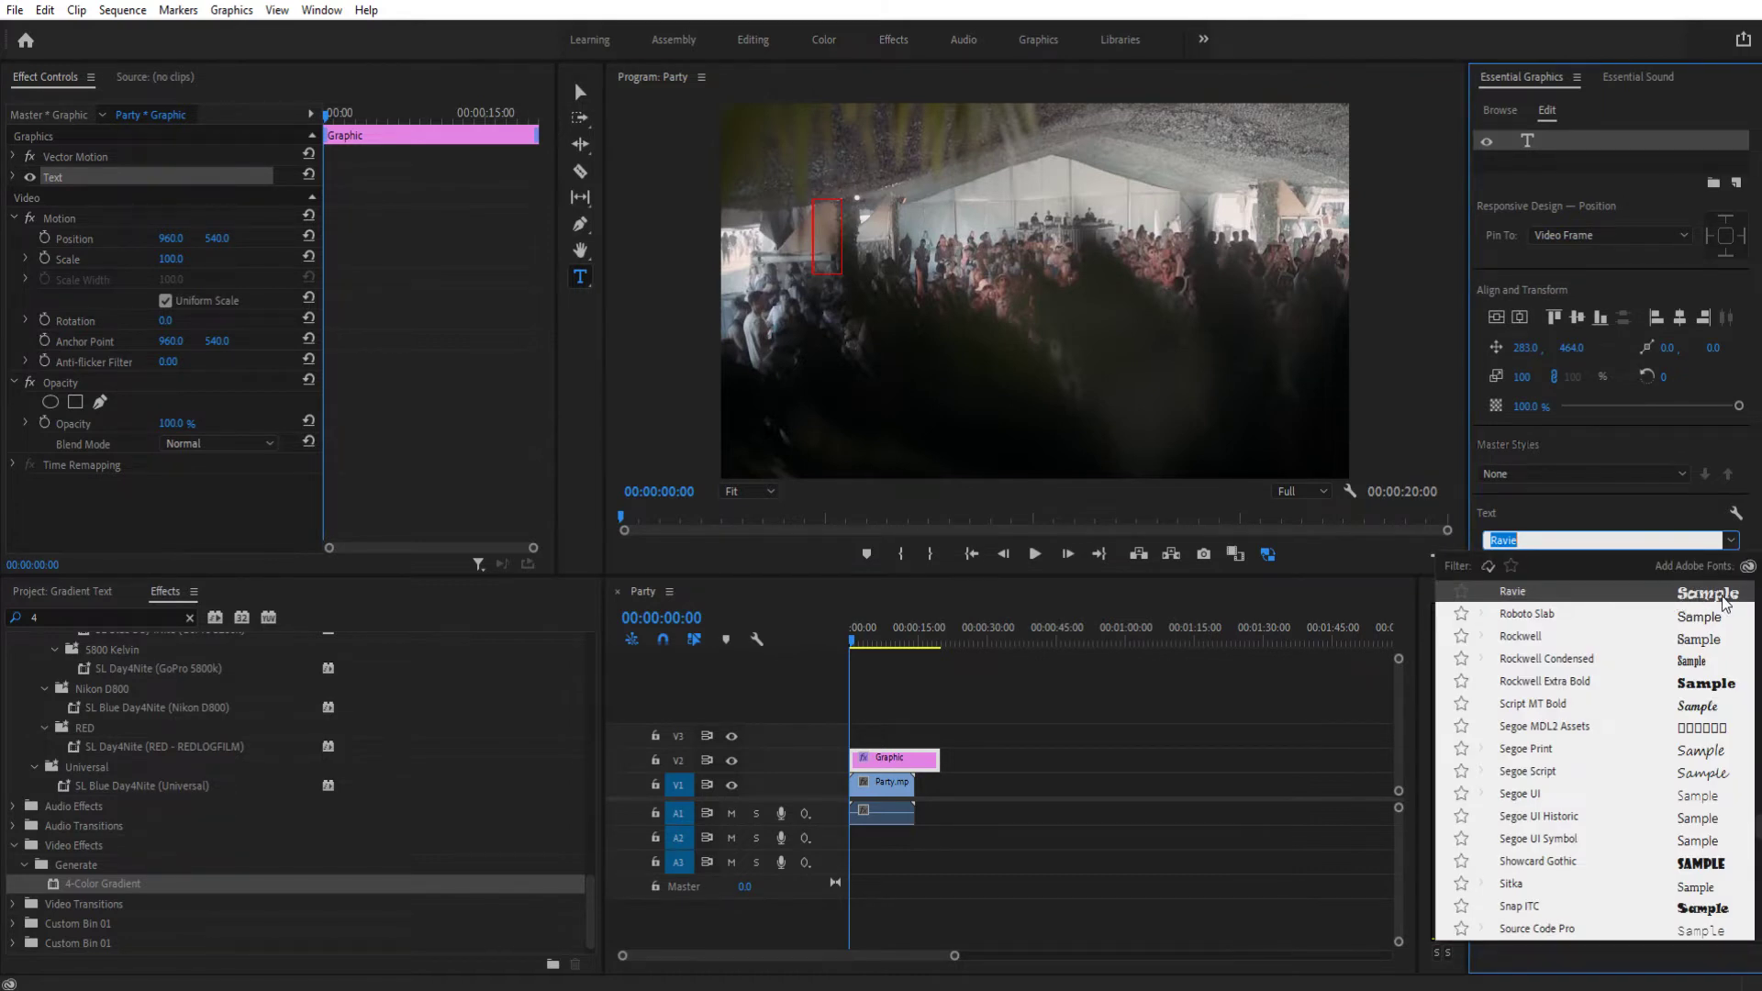
pyautogui.scroll(2, 1638, 667)
pyautogui.scroll(-1, 1639, 748)
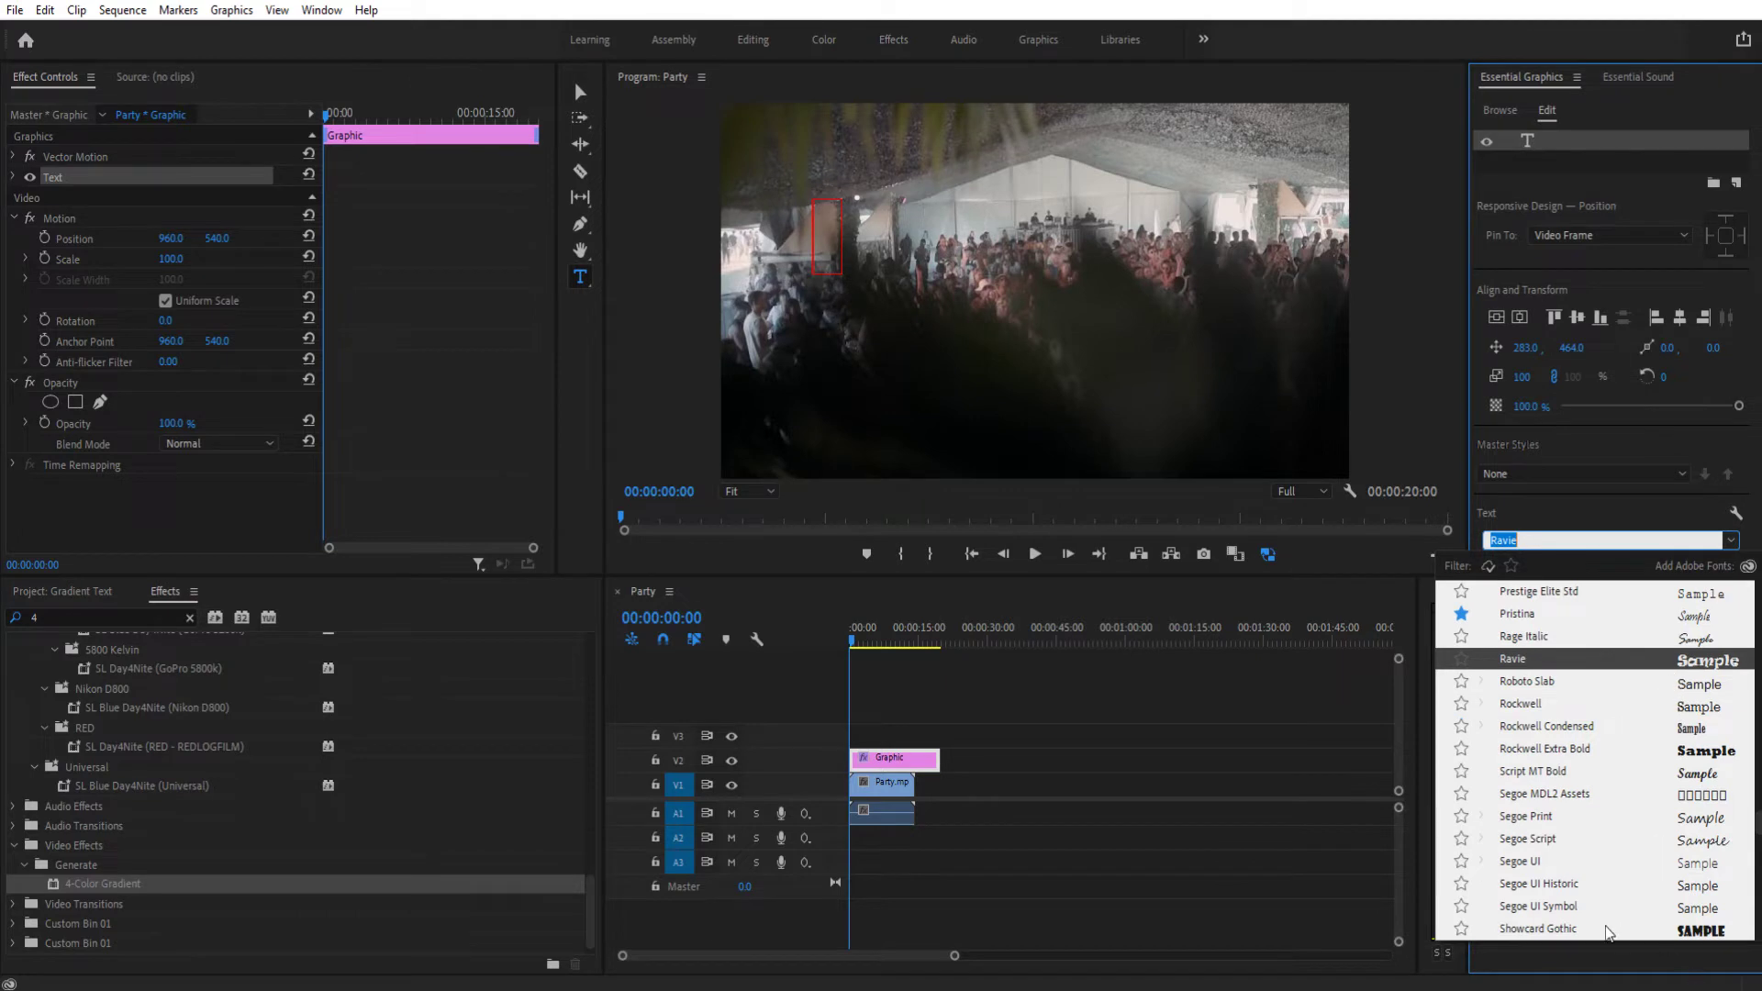
pyautogui.click(1653, 667)
pyautogui.click(828, 223)
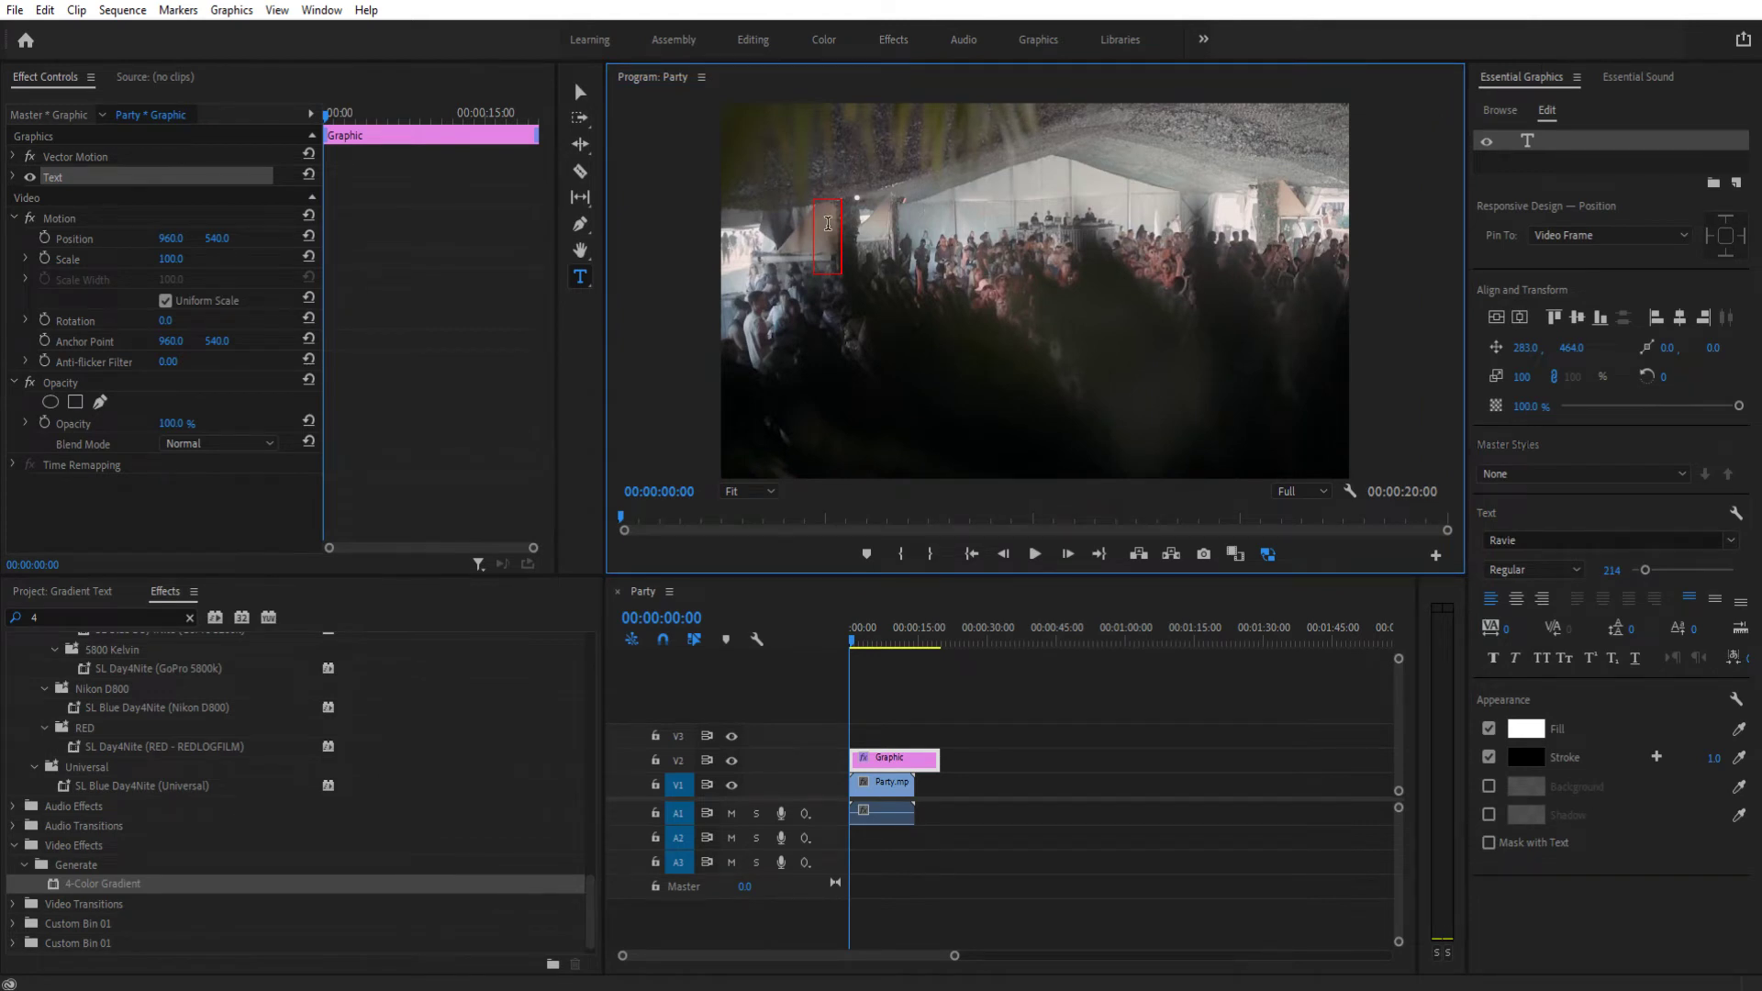
pyautogui.write('Las')
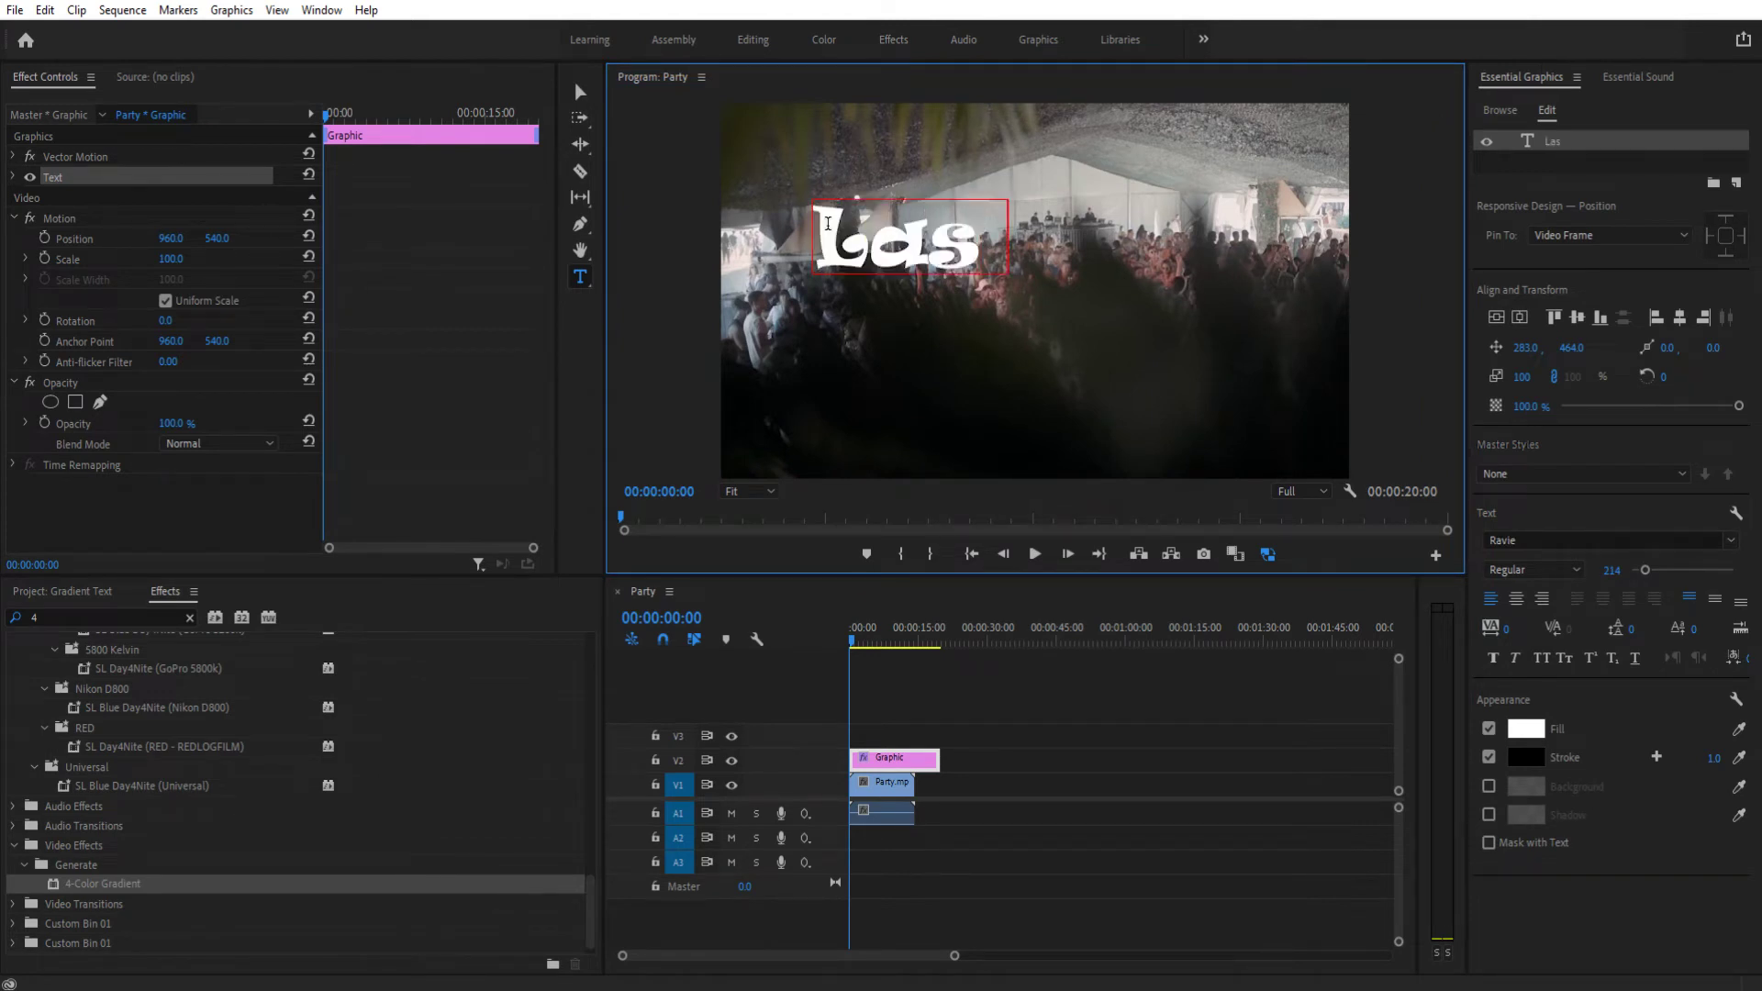
pyautogui.write(' Vegas')
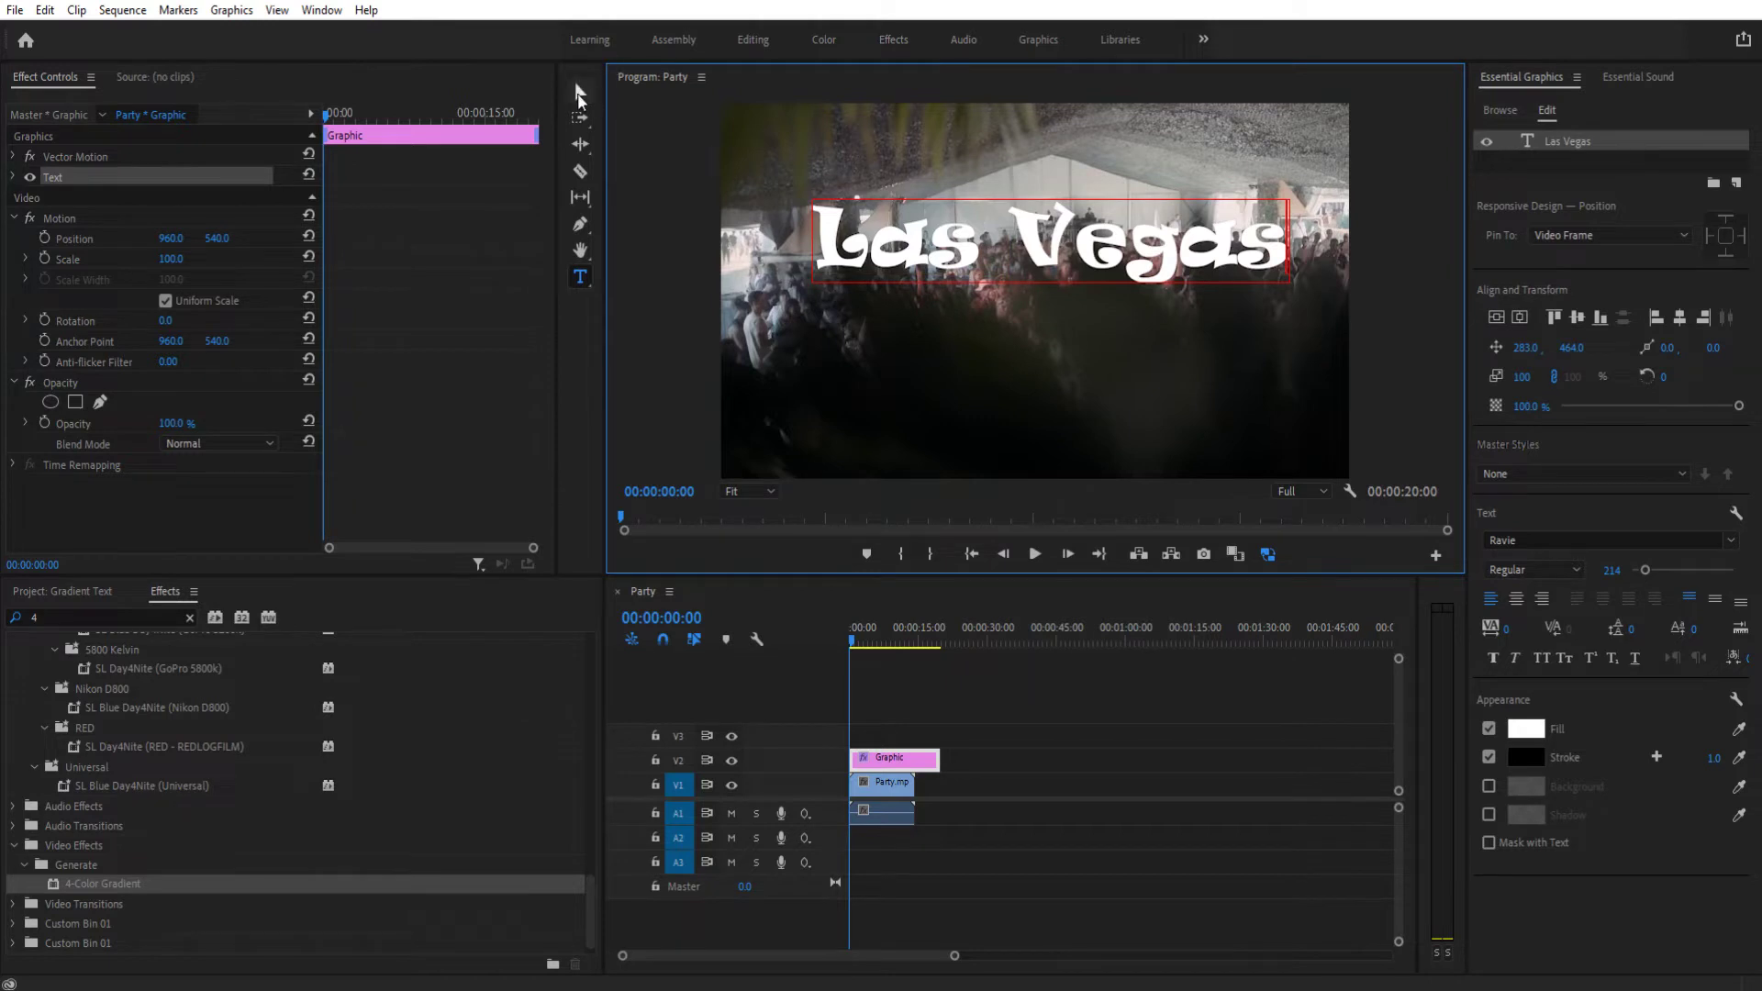
# Apply the 4-Color Gradient effect (yellow, green, magenta, blue) to the Las Vegas text.
pyautogui.click(577, 92)
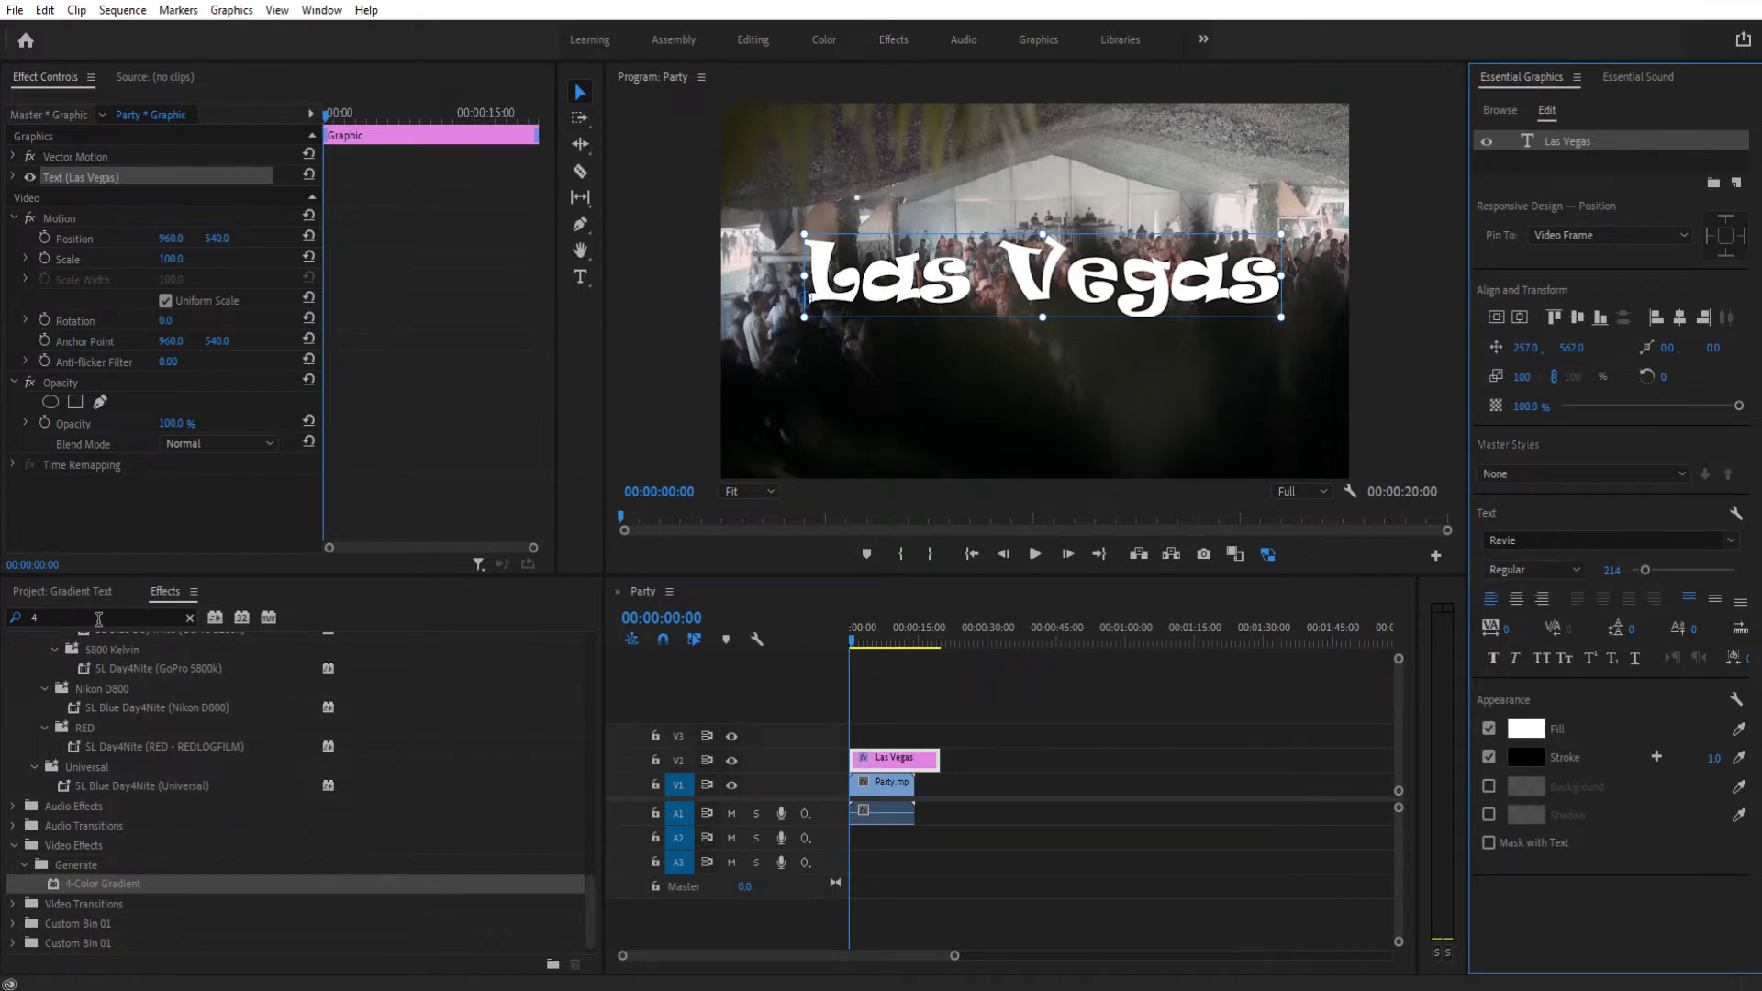
pyautogui.click(74, 868)
pyautogui.click(80, 883)
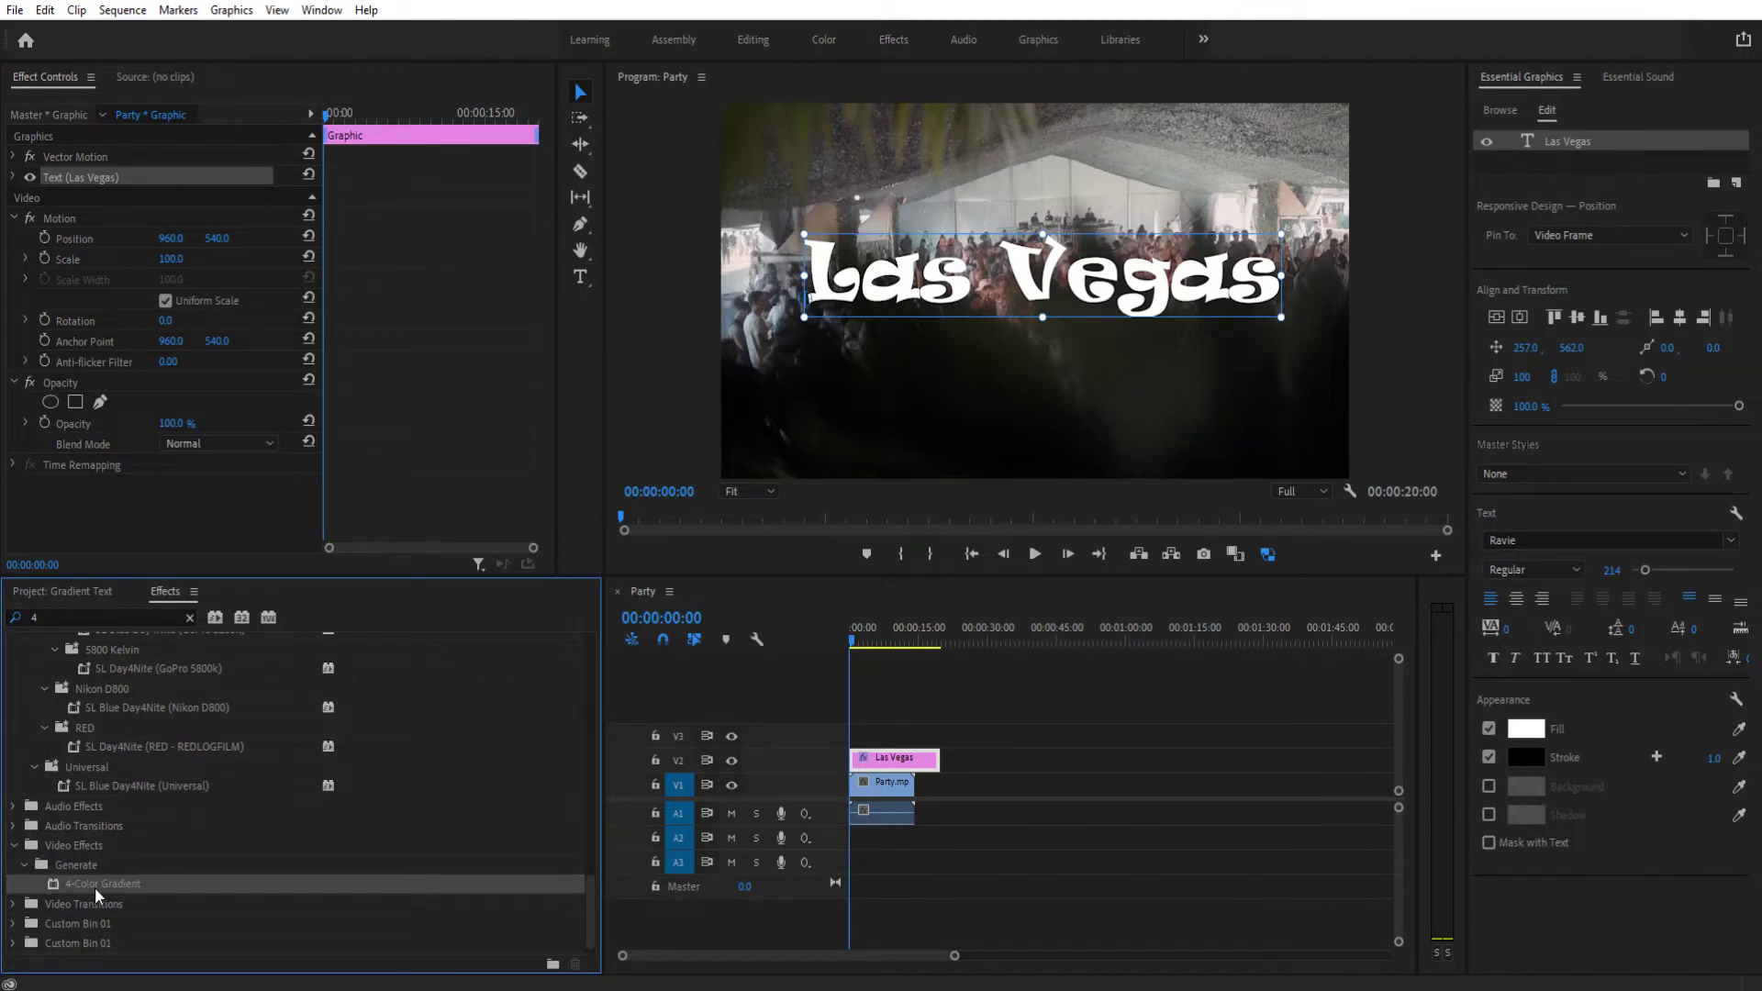
pyautogui.moveTo(95, 889); pyautogui.dragTo(883, 761)
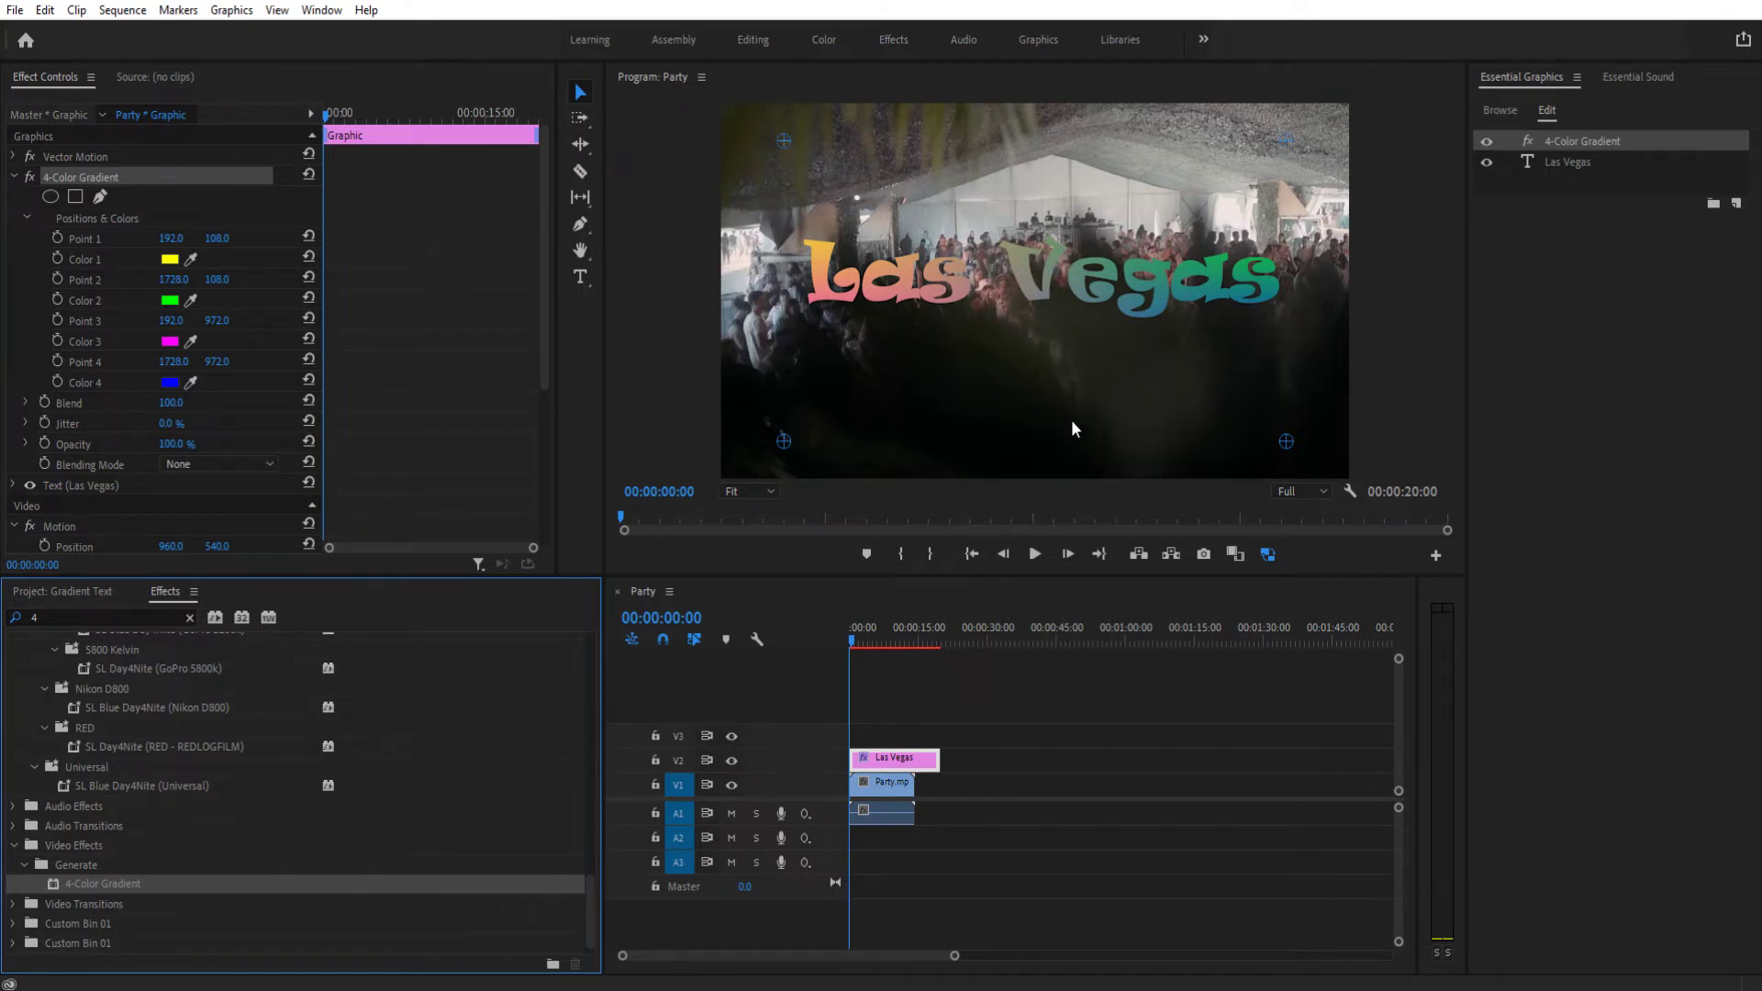
# Pull gradient Point 3 toward the text and enable keyframing on Point 1's position.
pyautogui.moveTo(784, 440)
pyautogui.mouseDown()
pyautogui.moveTo(864, 331)
pyautogui.moveTo(927, 339)
pyautogui.moveTo(929, 427)
pyautogui.moveTo(775, 377)
pyautogui.moveTo(774, 423)
pyautogui.mouseUp()
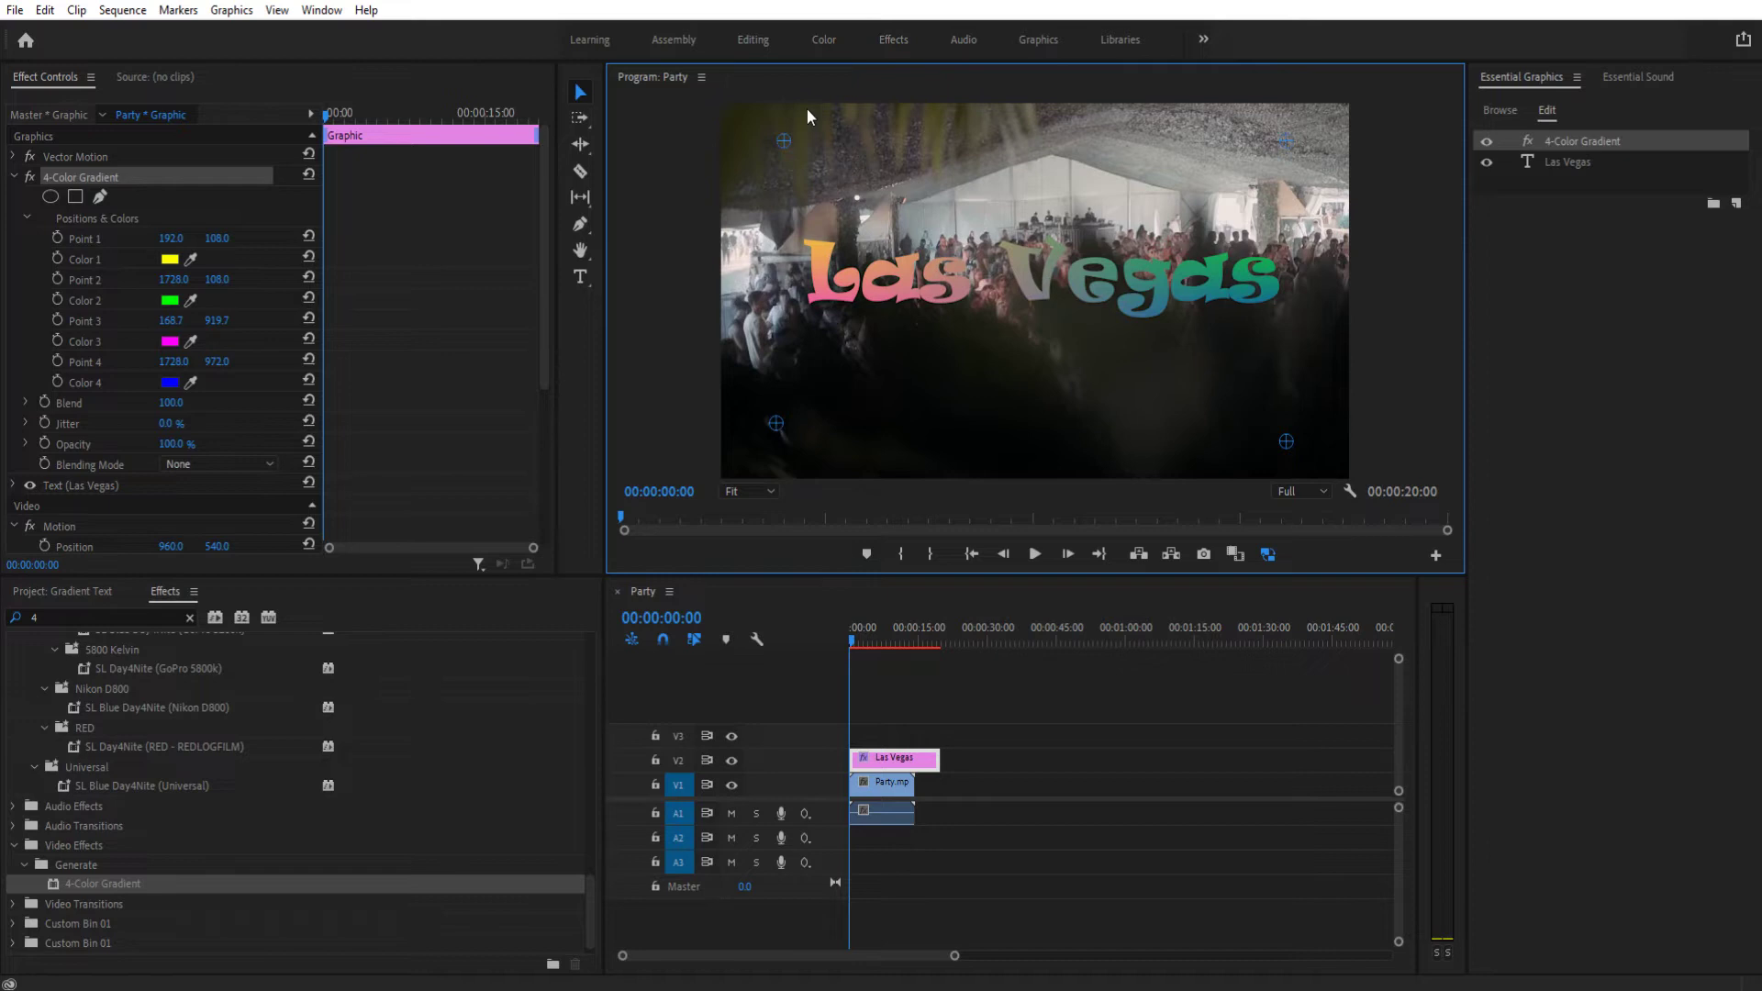
pyautogui.click(52, 240)
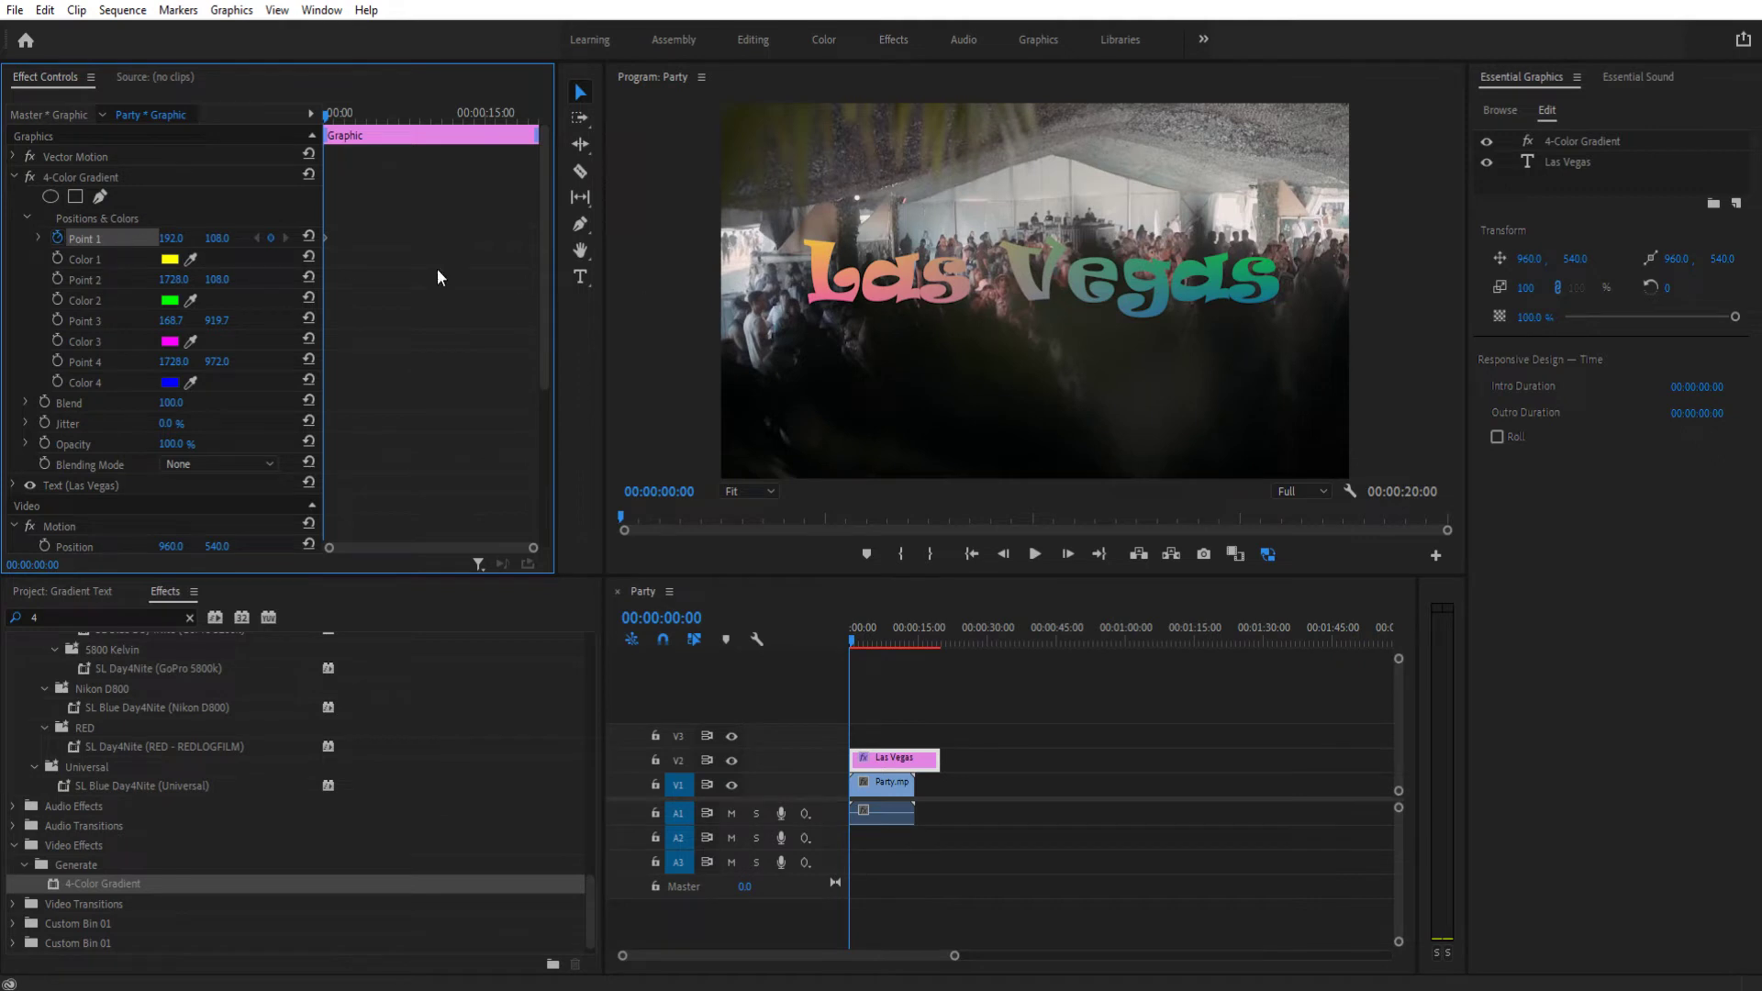
pyautogui.click(97, 176)
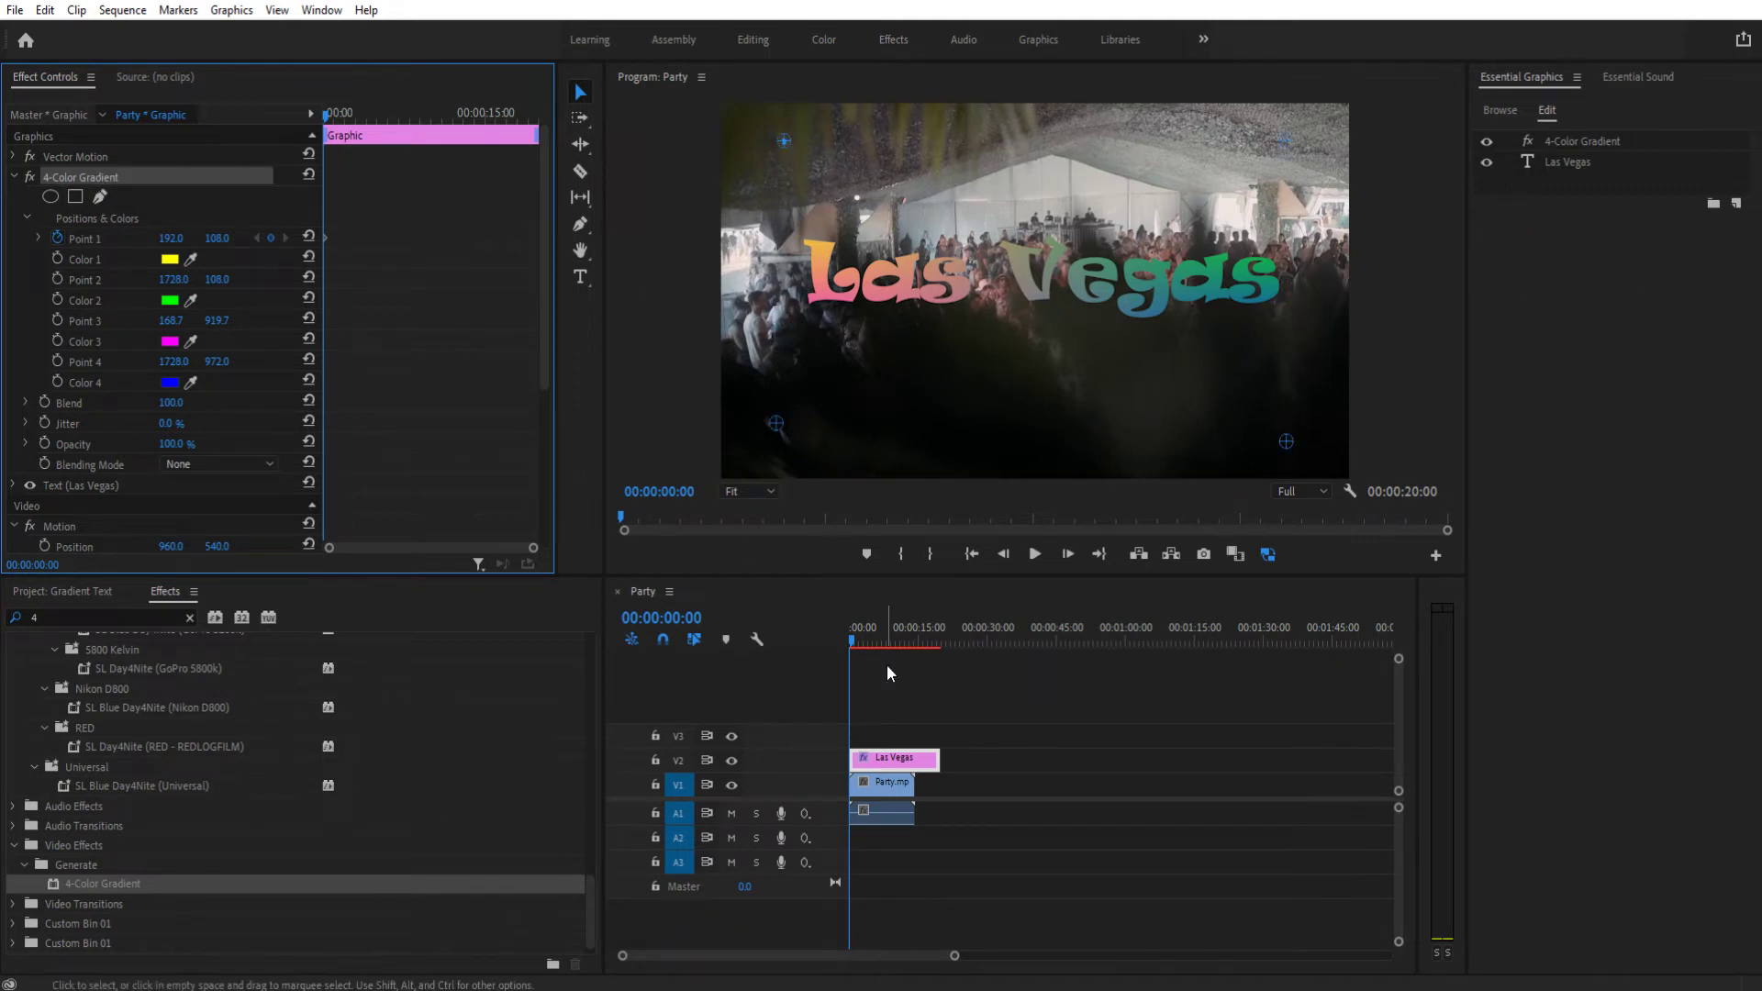
# Keyframe Point 1 moving to 1093.5, 658.1 at 00:00:06:10.
pyautogui.click(867, 636)
pyautogui.moveTo(872, 640); pyautogui.dragTo(881, 637)
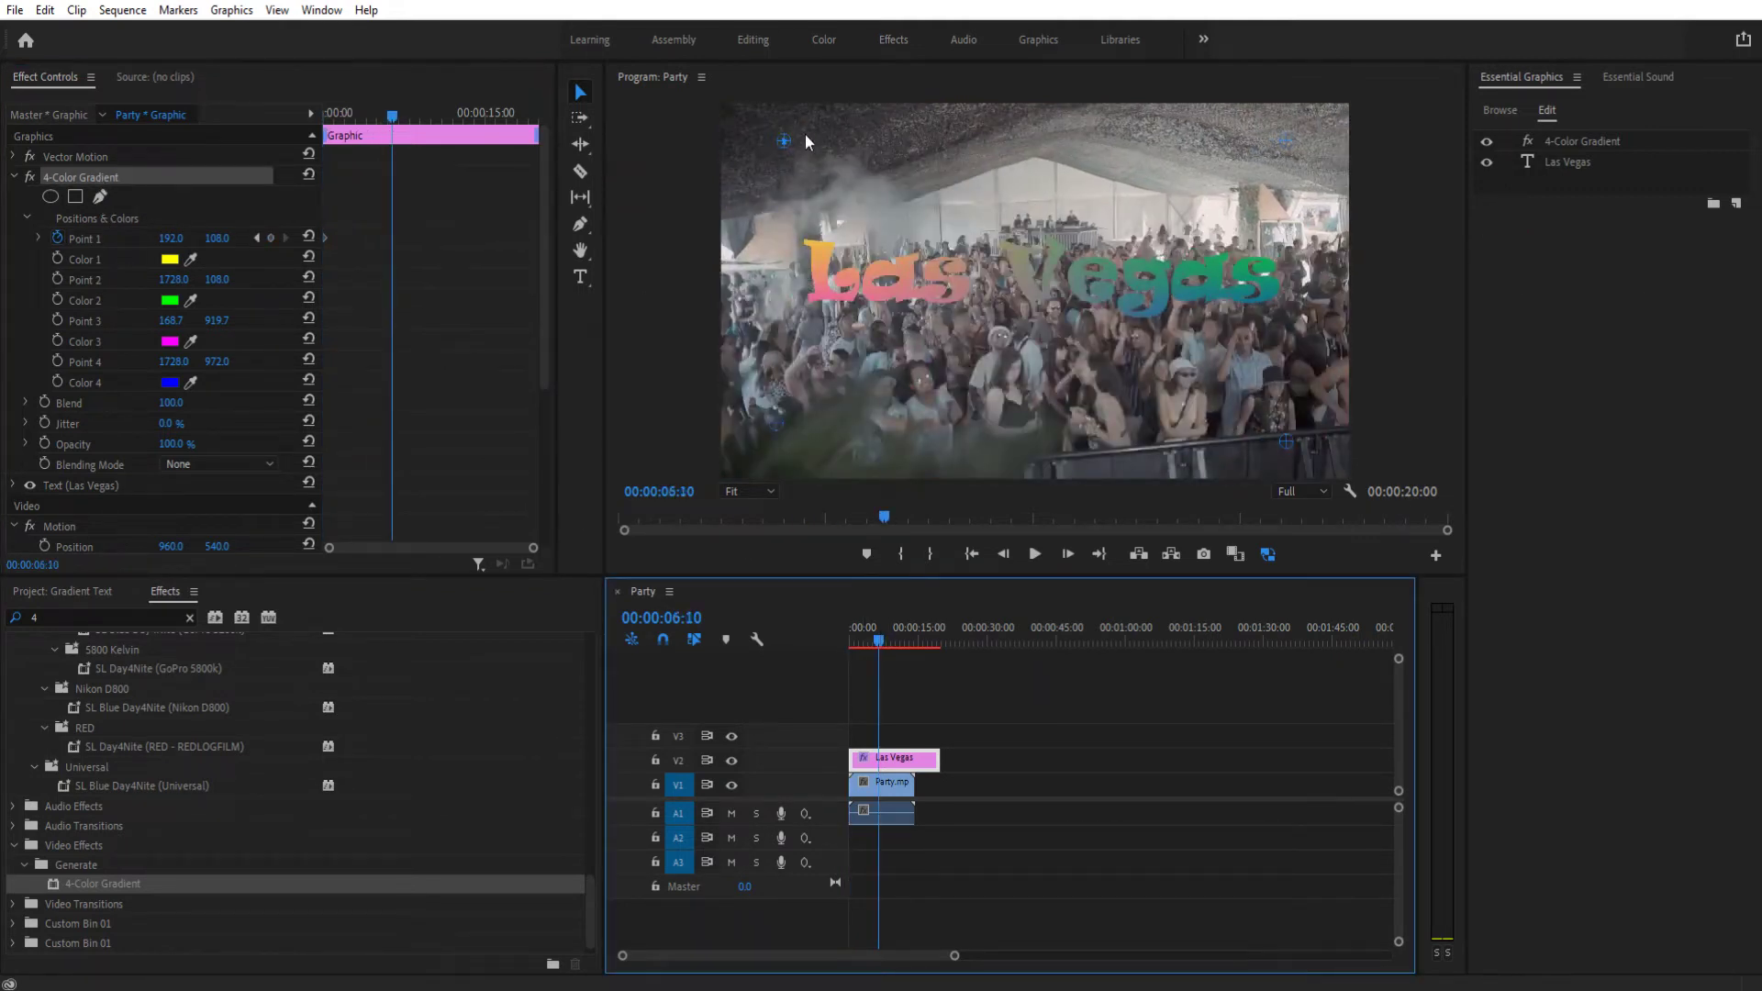
pyautogui.moveTo(782, 140); pyautogui.dragTo(1128, 365)
# Preview the gradient animation from the start, then return to the first frame.
pyautogui.moveTo(879, 625); pyautogui.dragTo(837, 635)
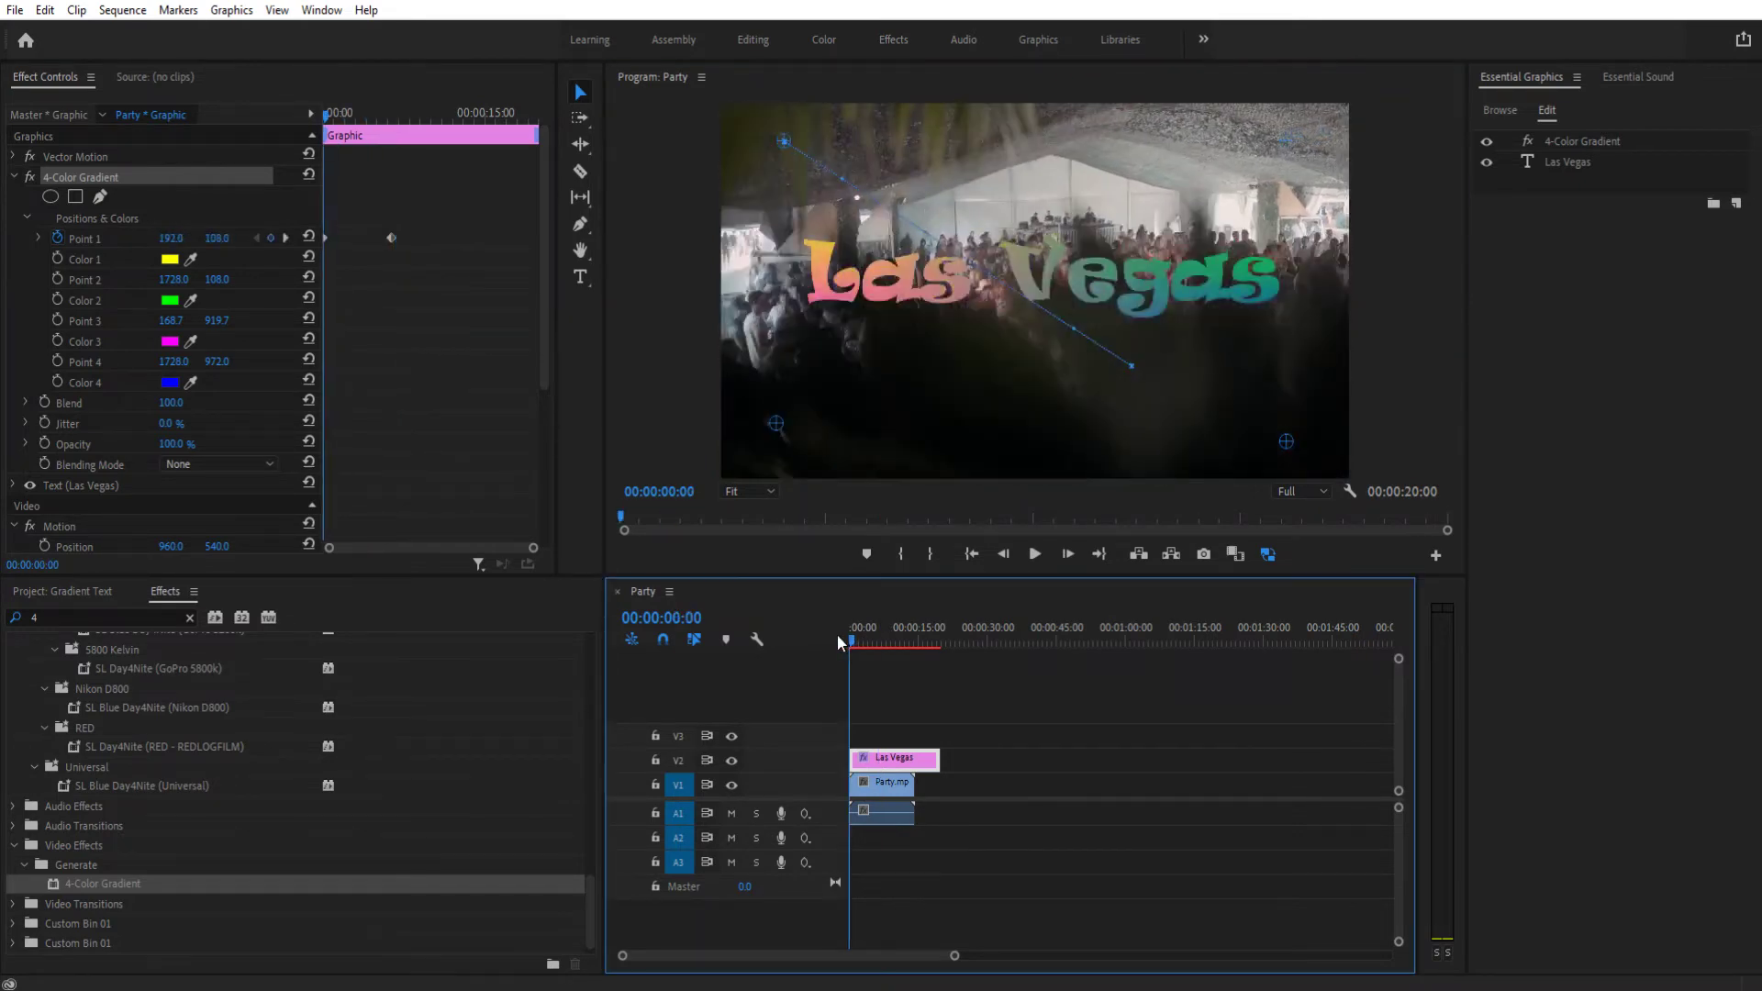
pyautogui.press('space')
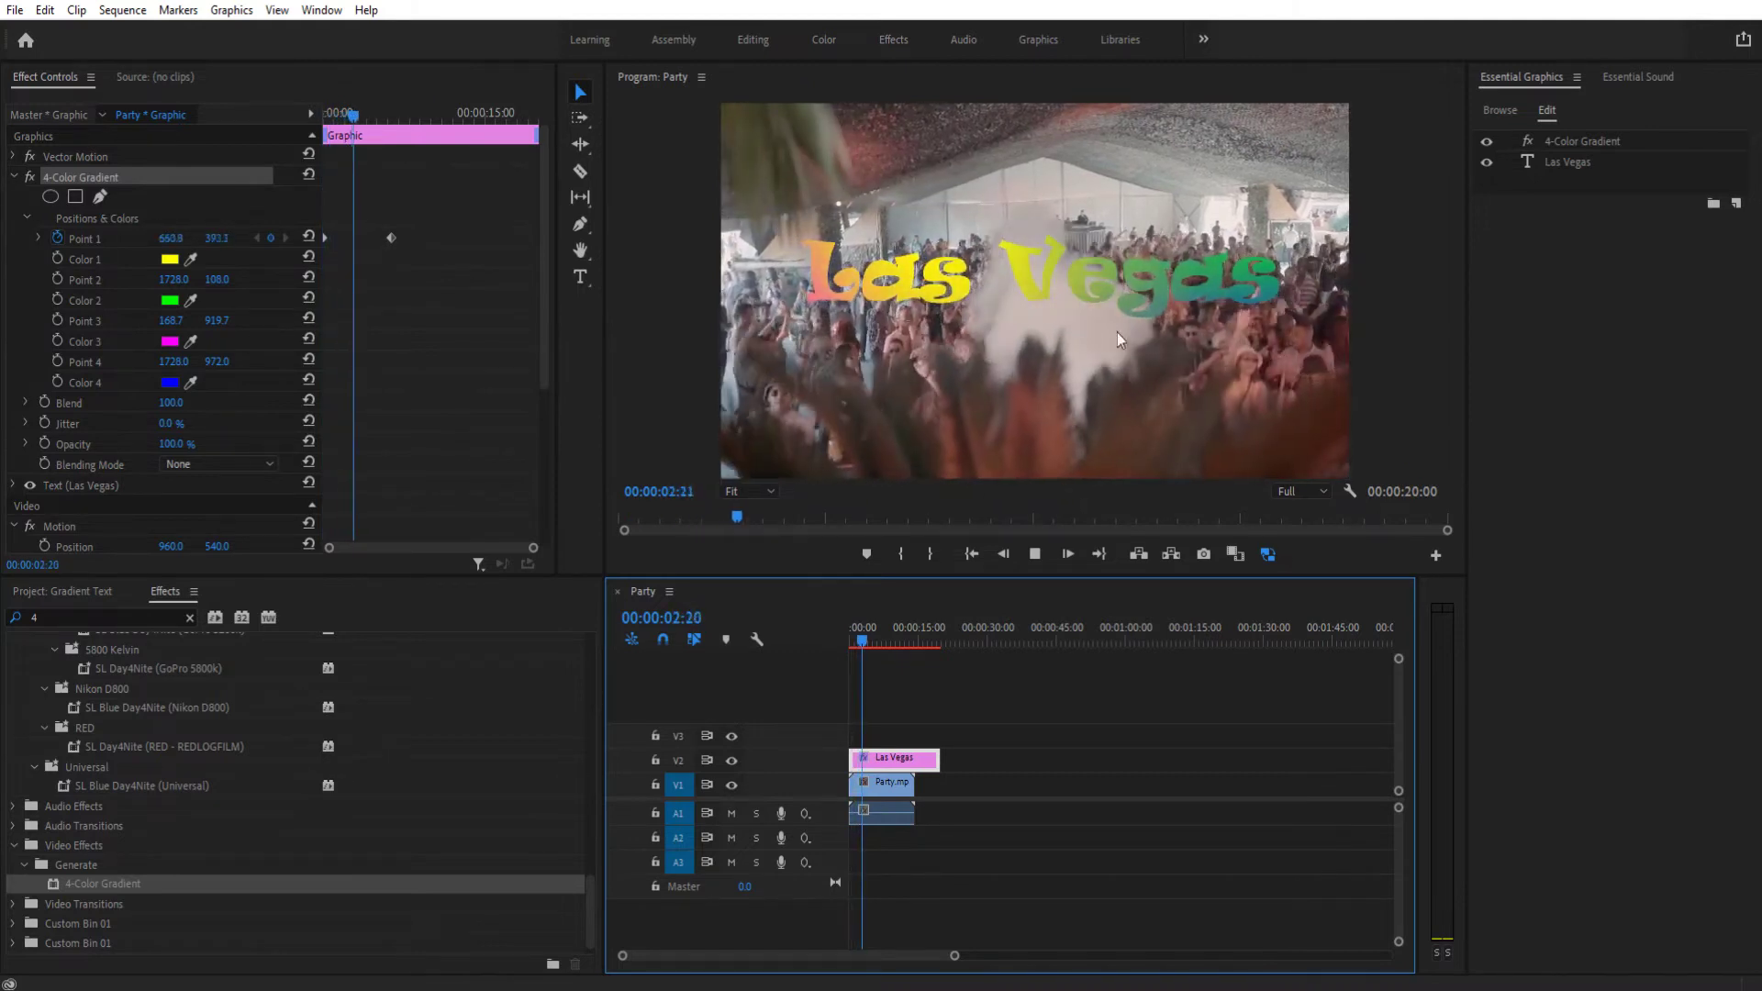
pyautogui.press('space')
pyautogui.press('Home')
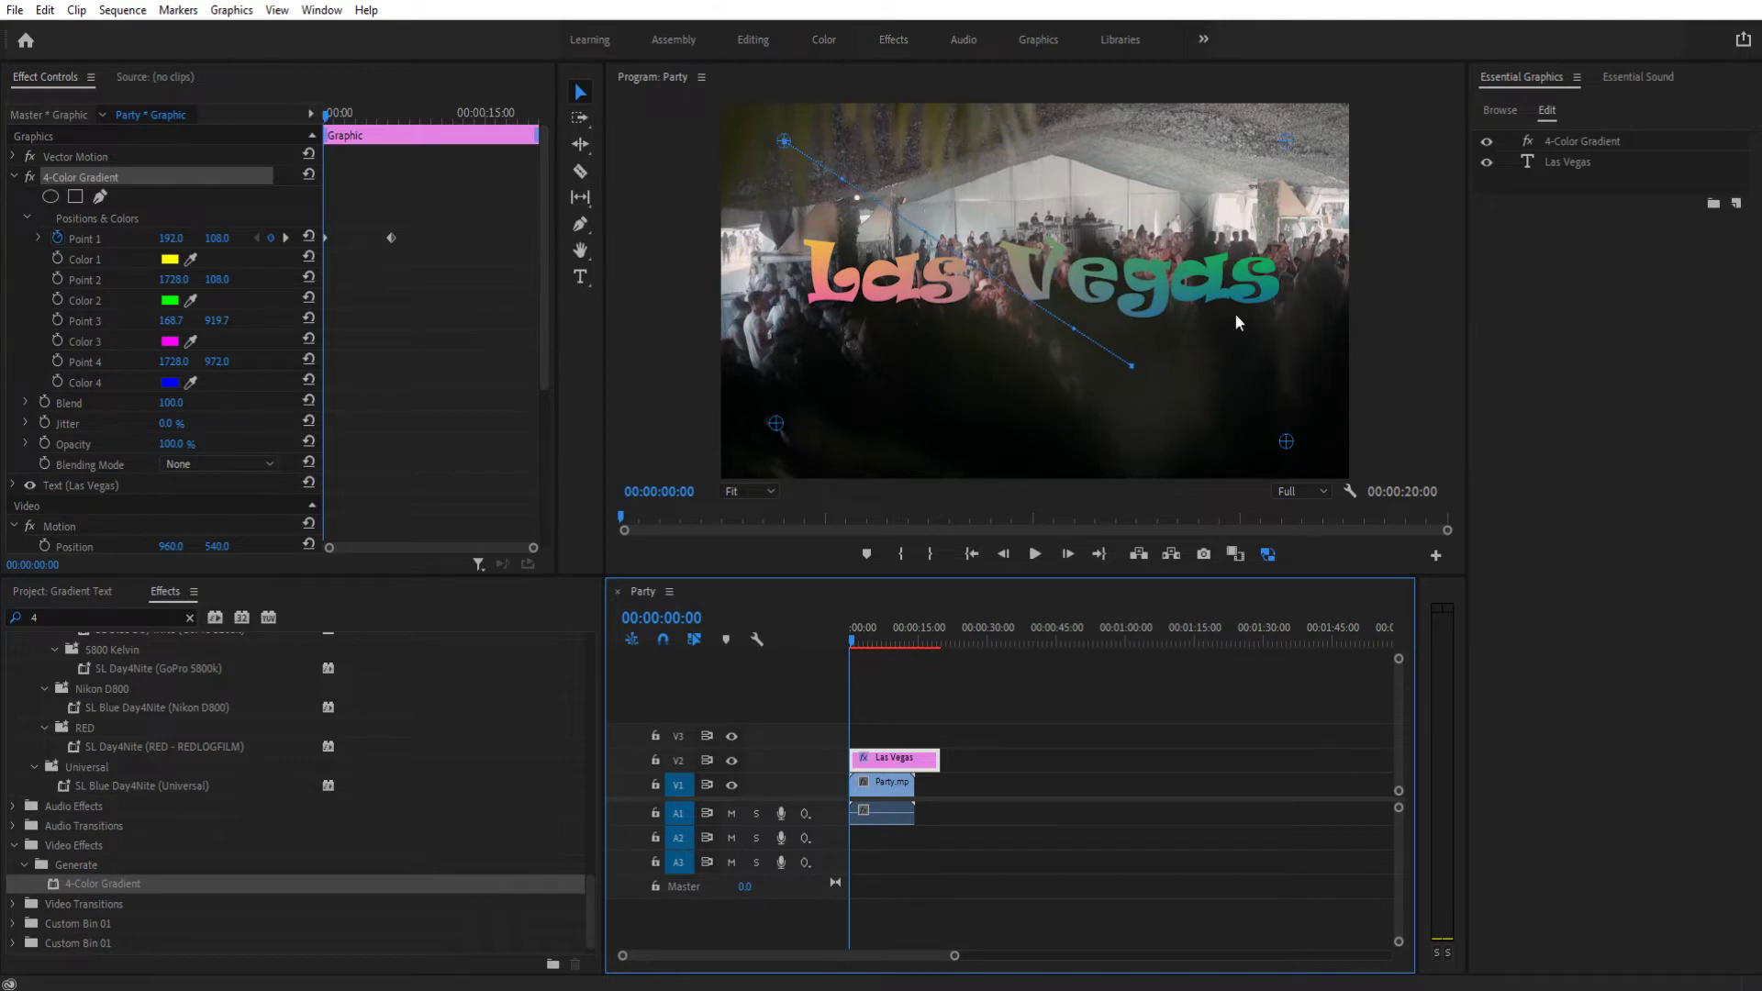
# Duplicate the Las Vegas text layer and move the top copy below the other.
pyautogui.click(1570, 163)
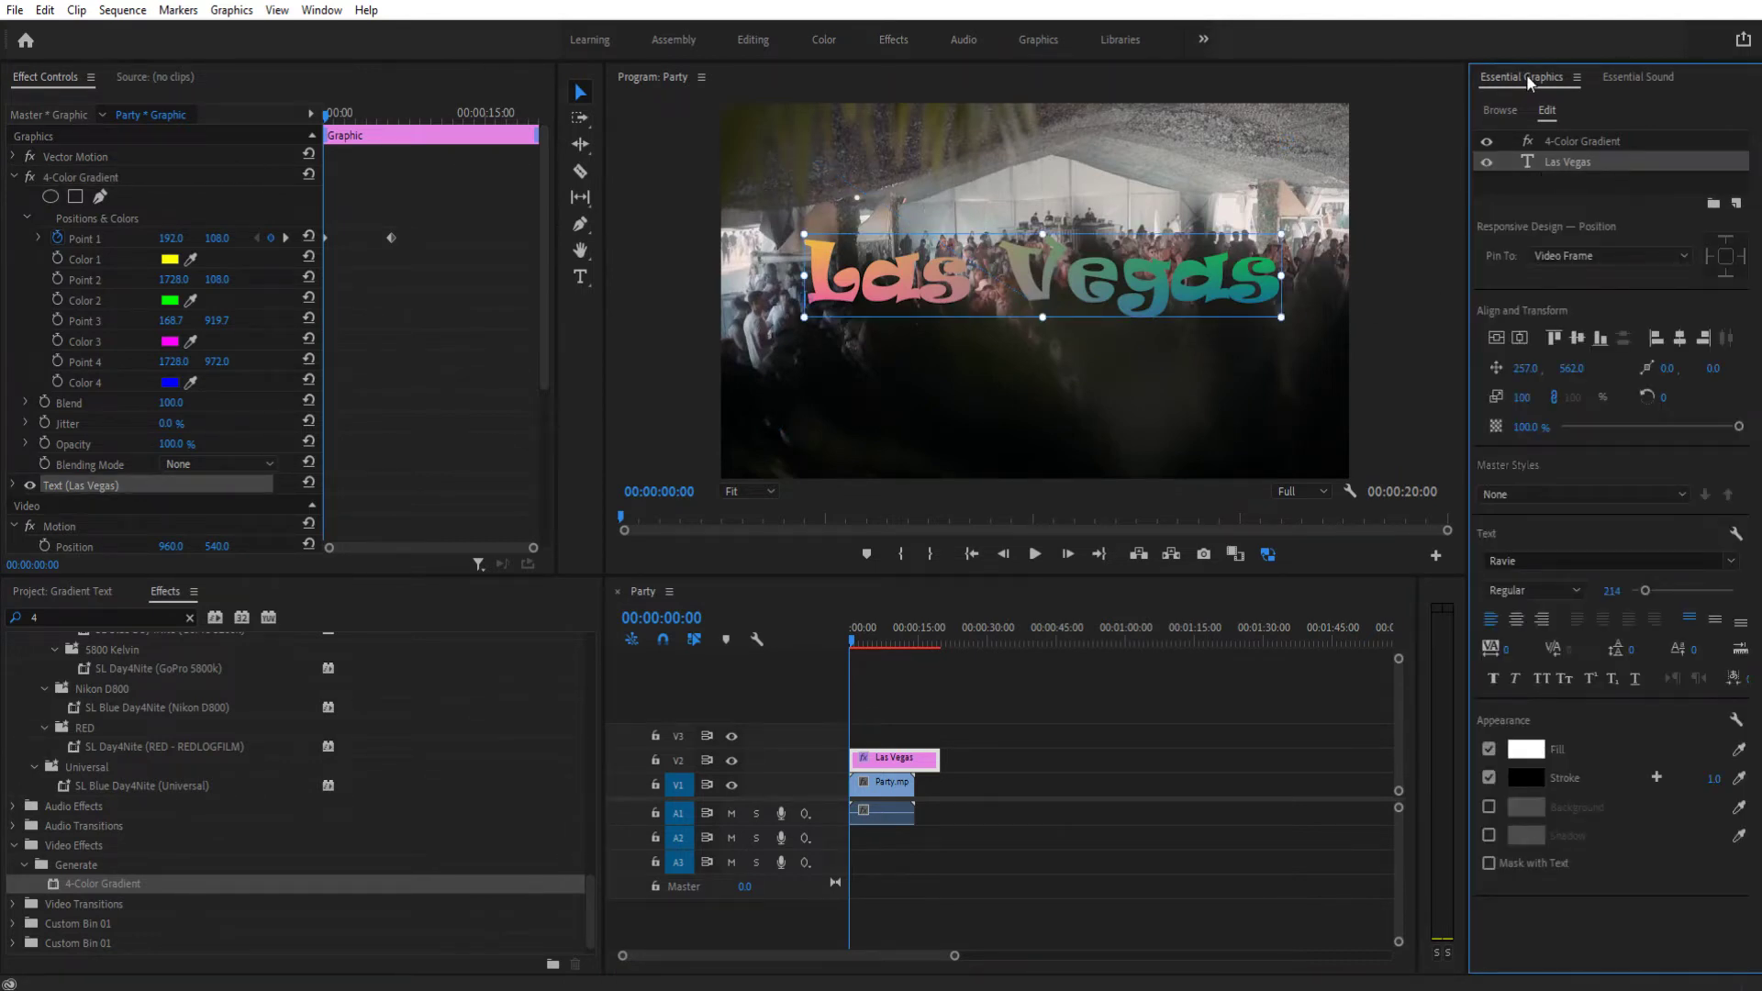
pyautogui.rightClick(1550, 164)
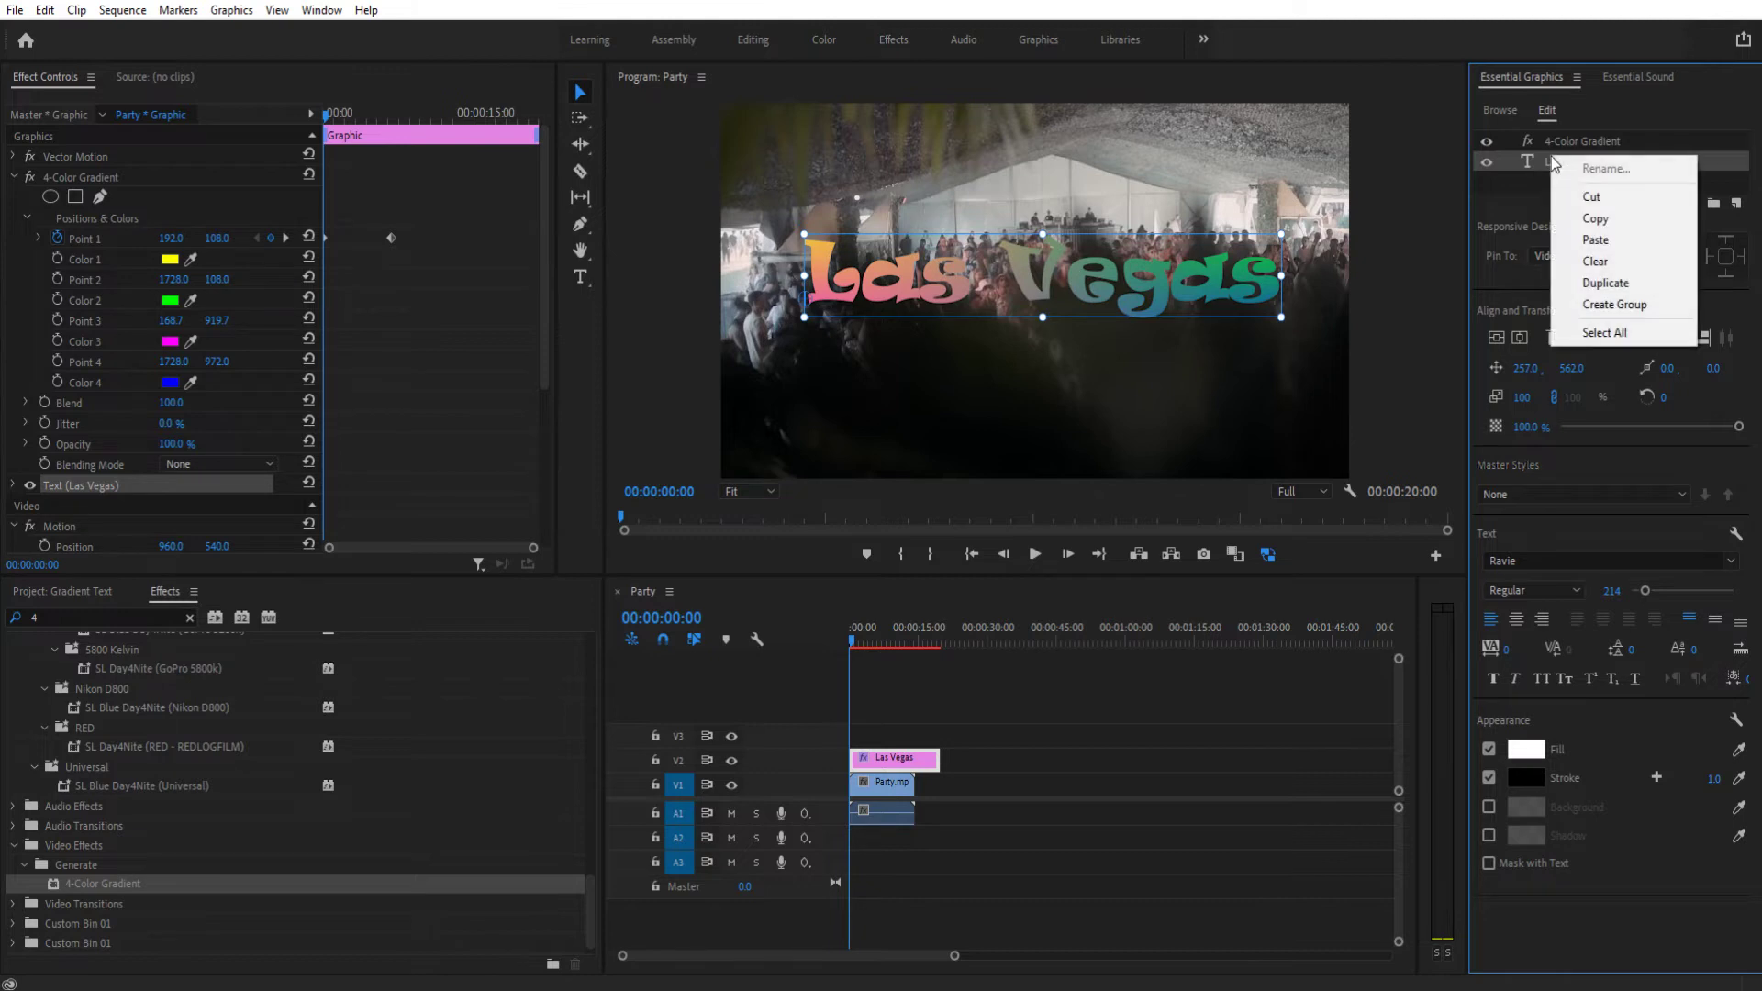
pyautogui.click(1613, 284)
pyautogui.moveTo(1573, 140); pyautogui.dragTo(1566, 189)
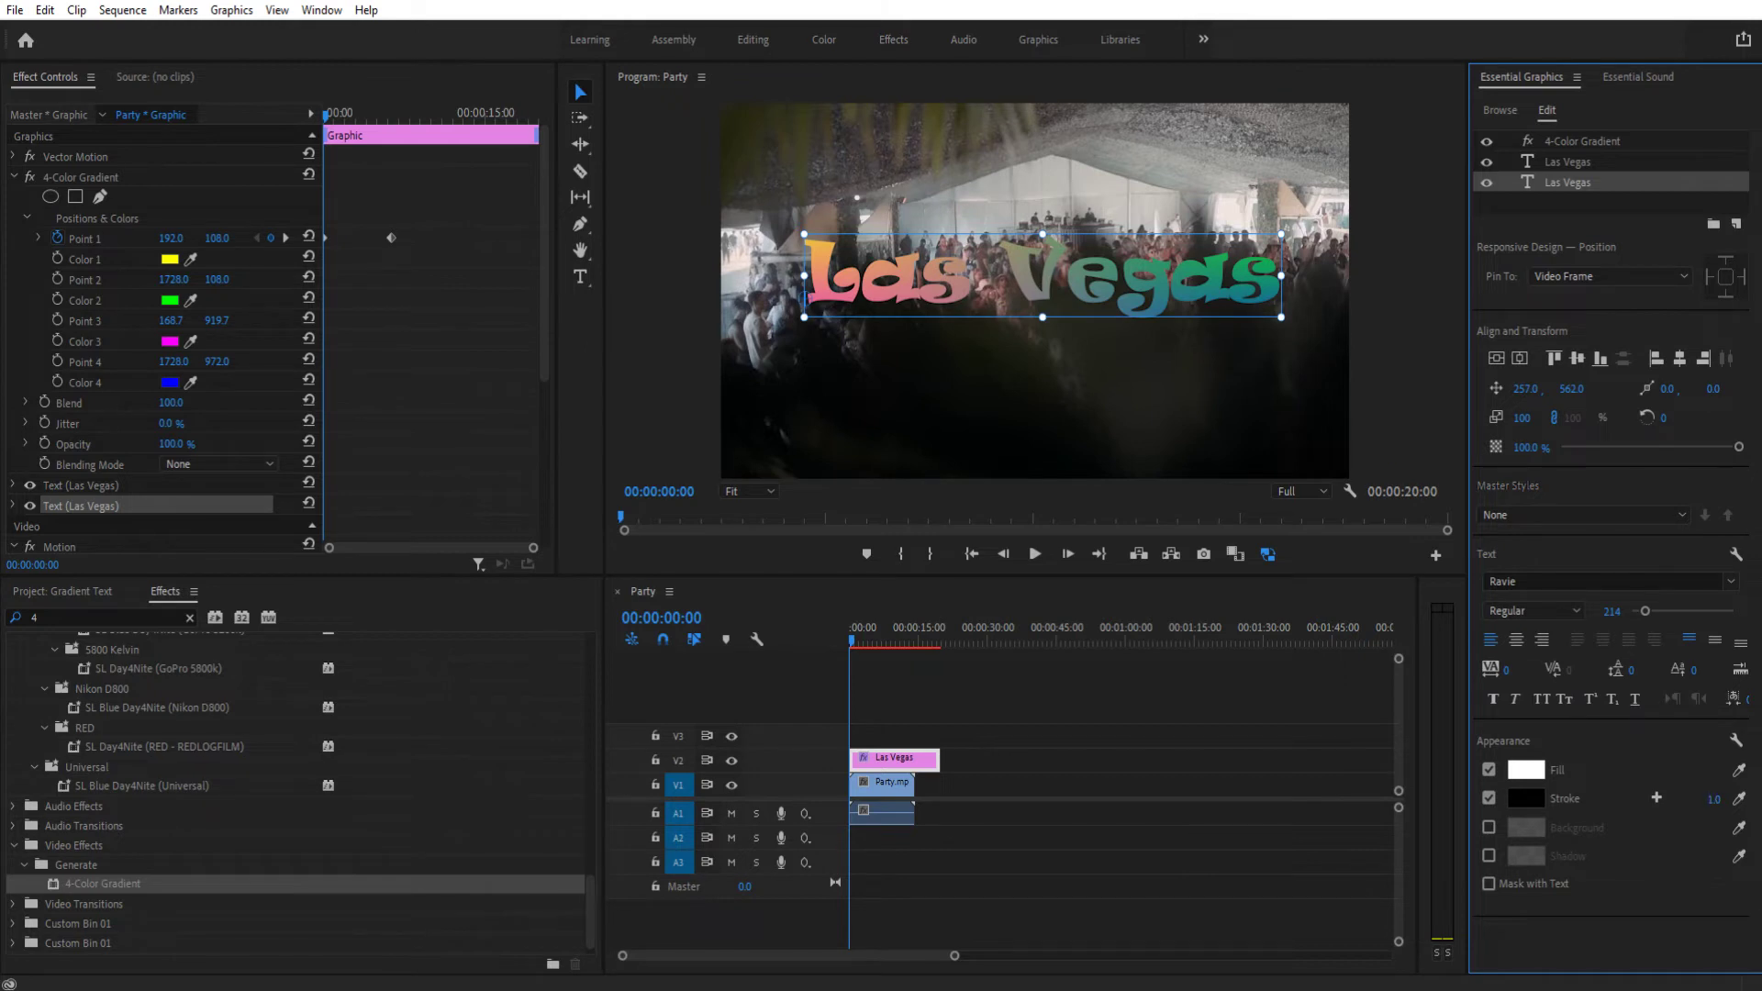
pyautogui.moveTo(1714, 799); pyautogui.dragTo(1735, 798)
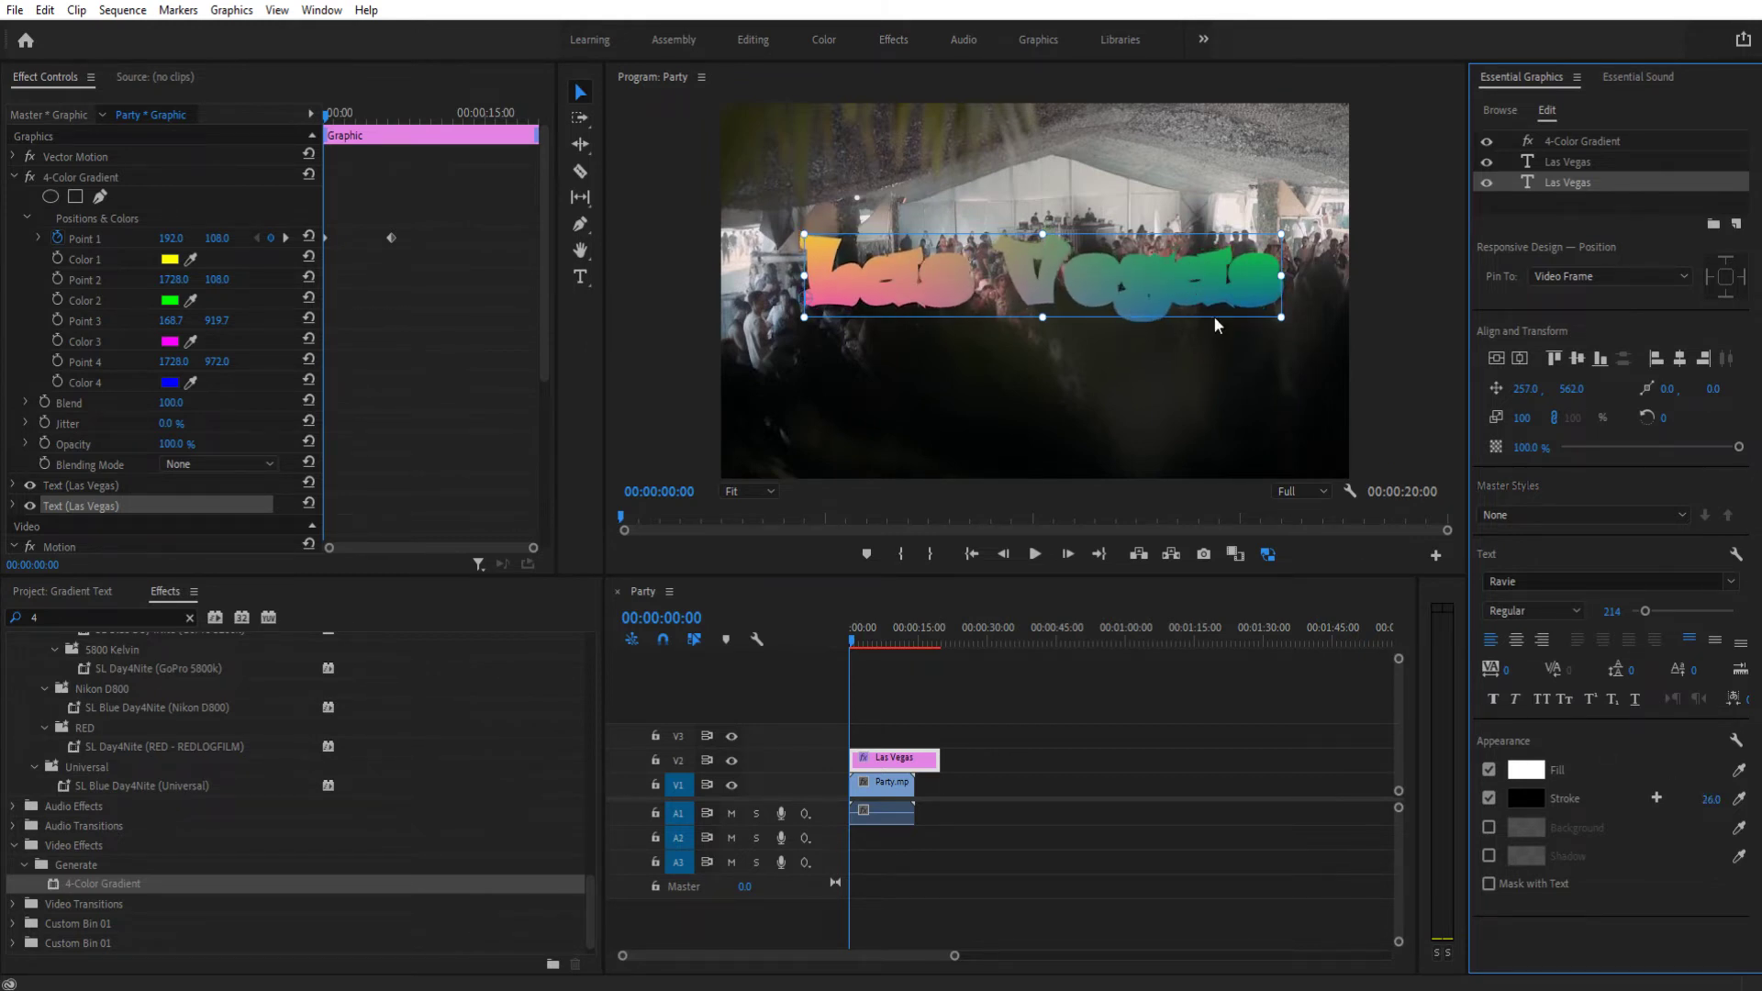
pyautogui.hotkey('ctrl', 'z')
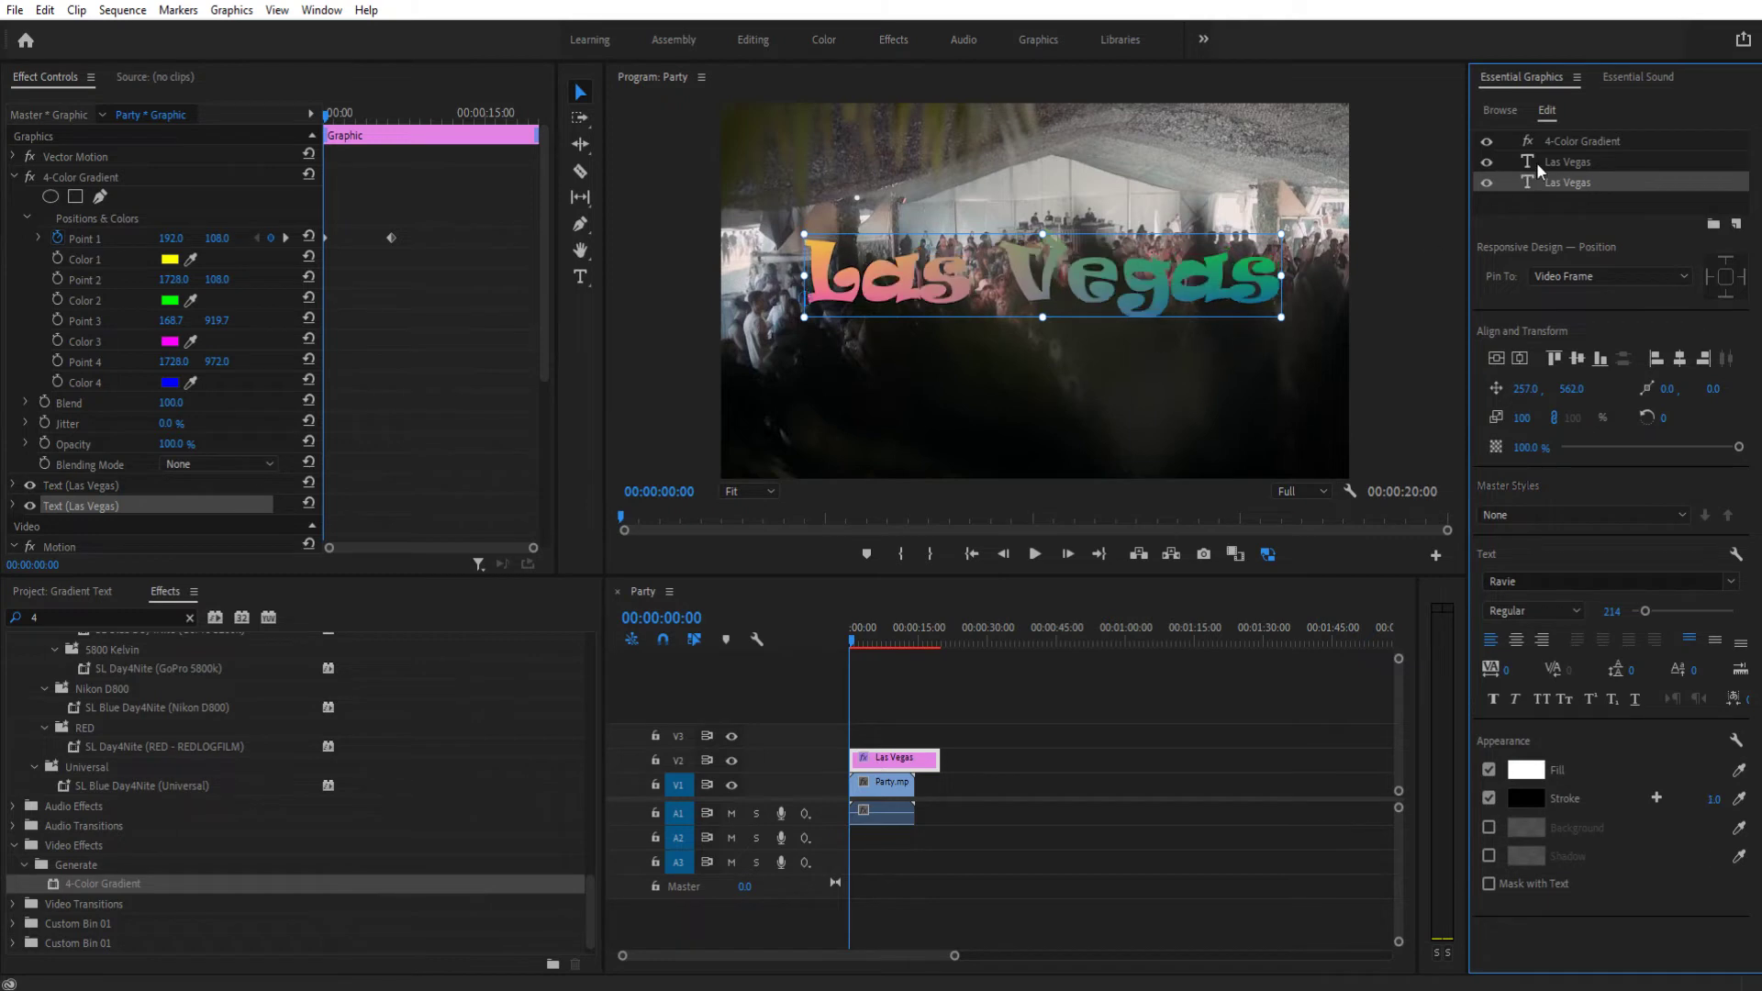
# Group one Las Vegas copy as Group 03, move it to the top, and nest the gradient inside.
pyautogui.click(1715, 225)
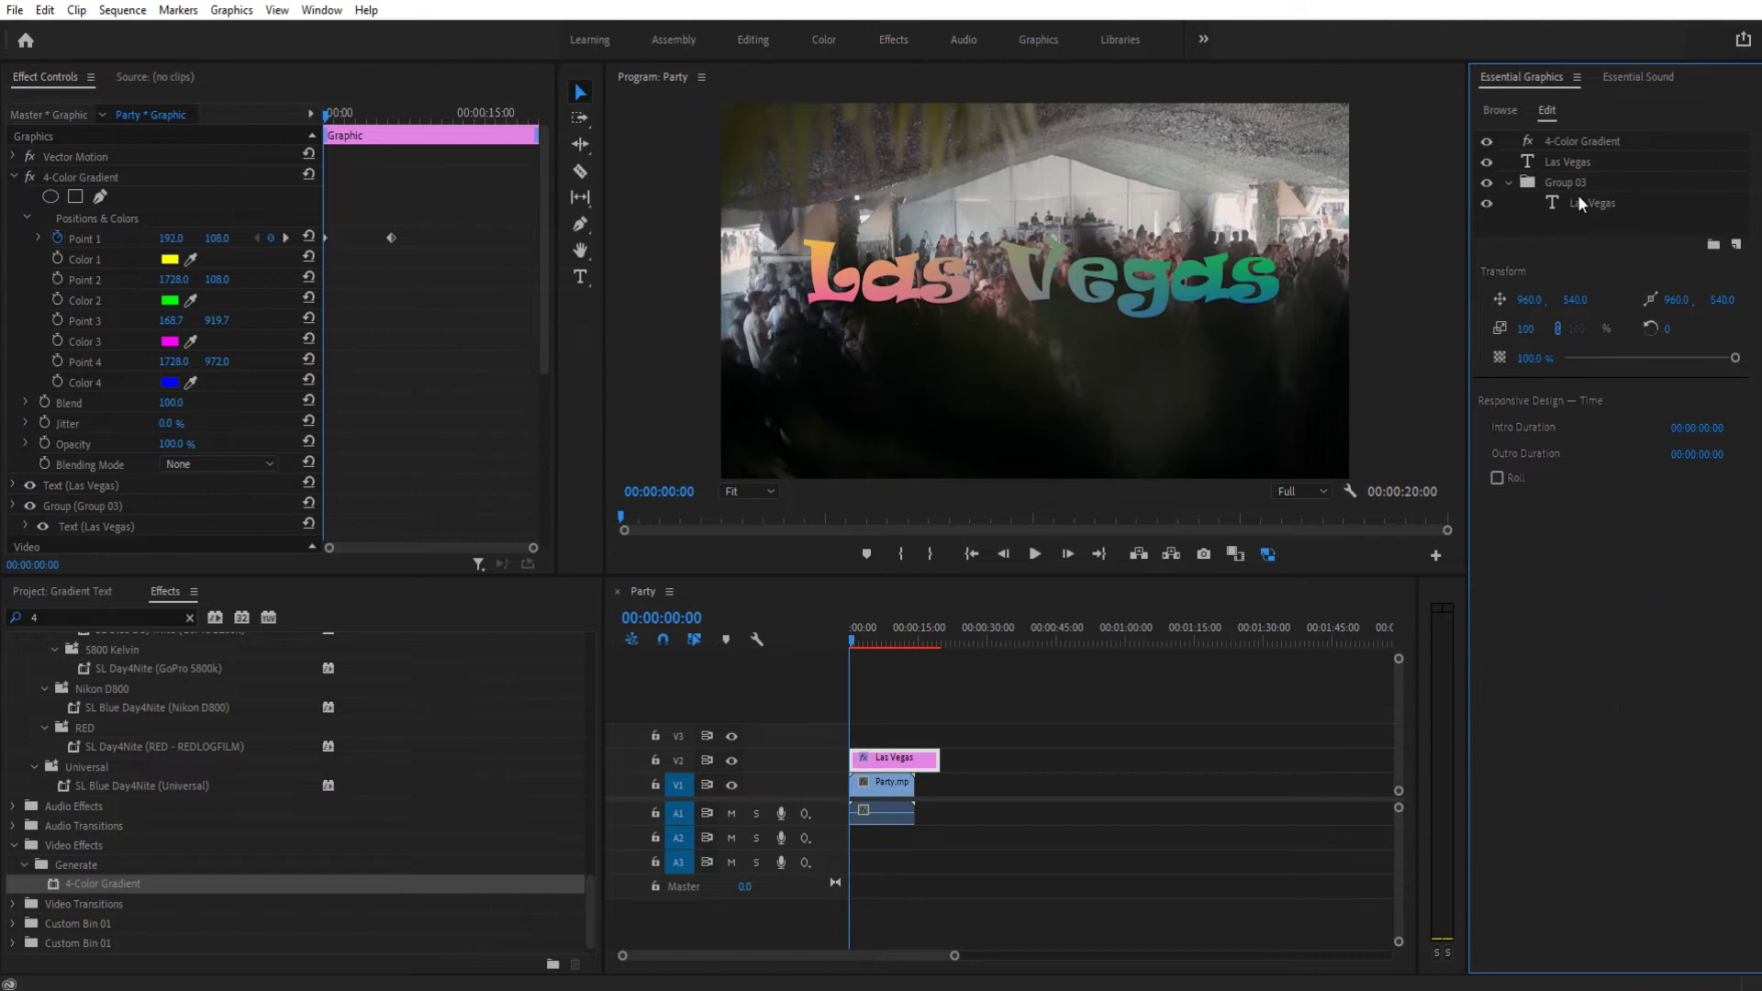
pyautogui.click(1572, 179)
pyautogui.moveTo(1562, 181)
pyautogui.mouseDown()
pyautogui.moveTo(1563, 145)
pyautogui.moveTo(1572, 197)
pyautogui.mouseUp()
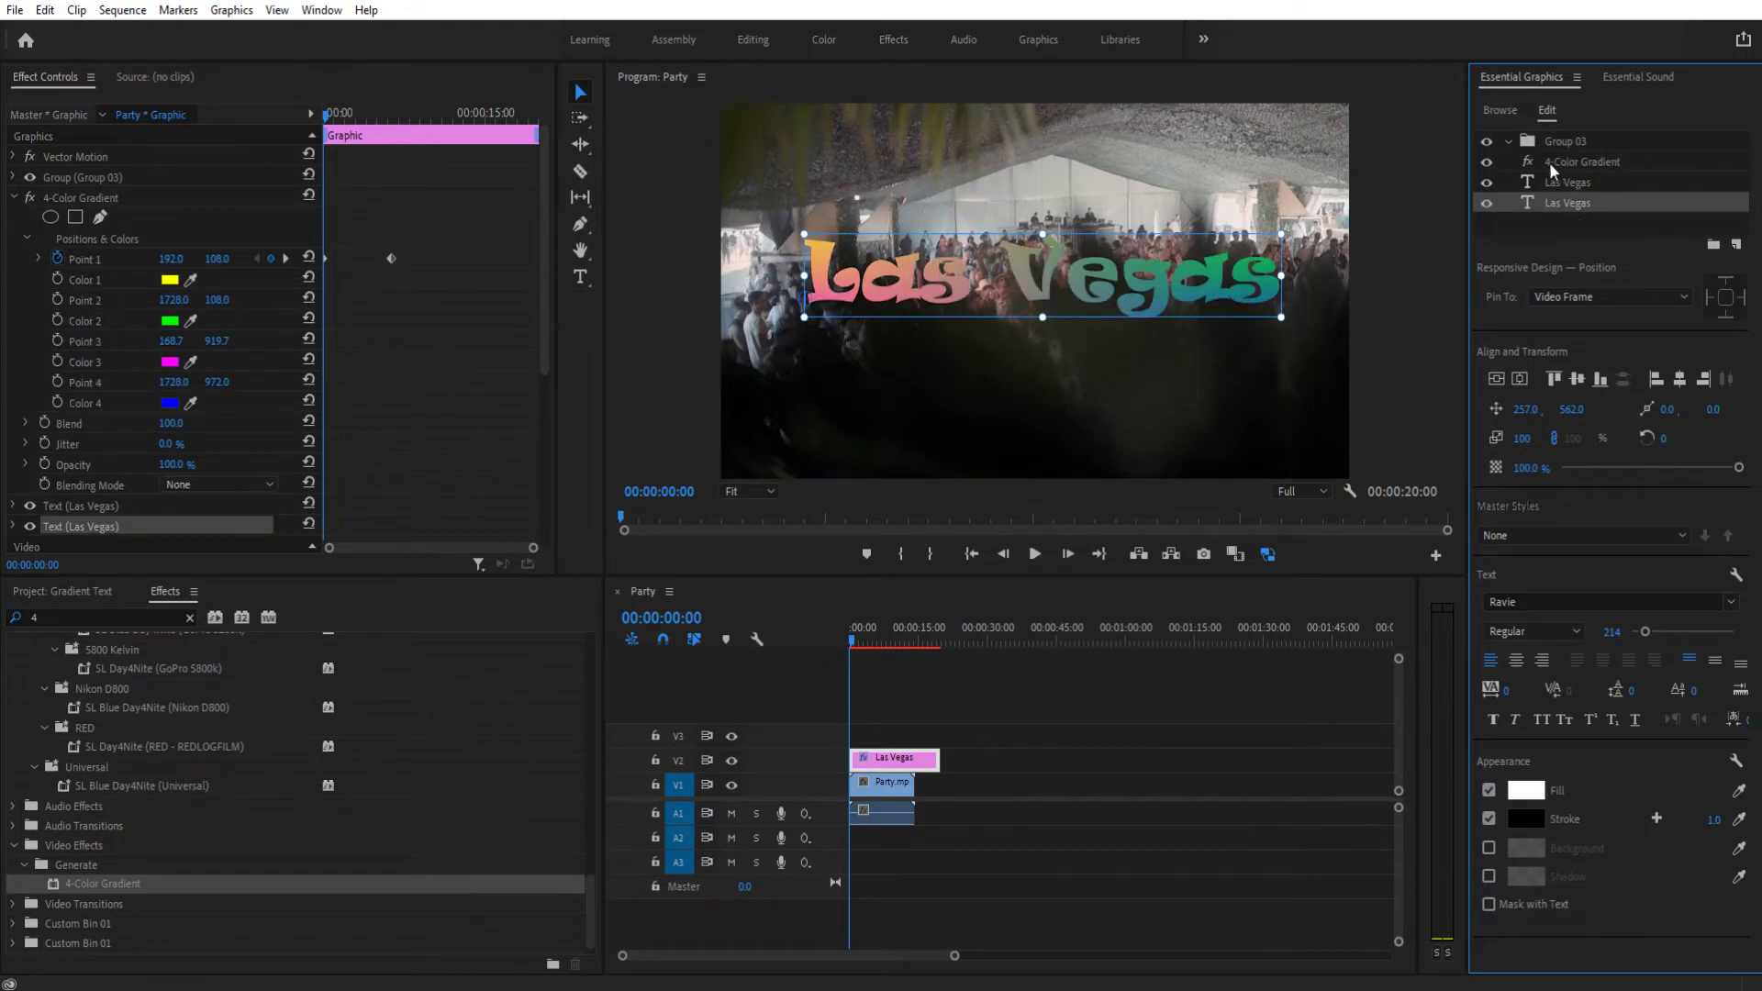
pyautogui.click(1549, 163)
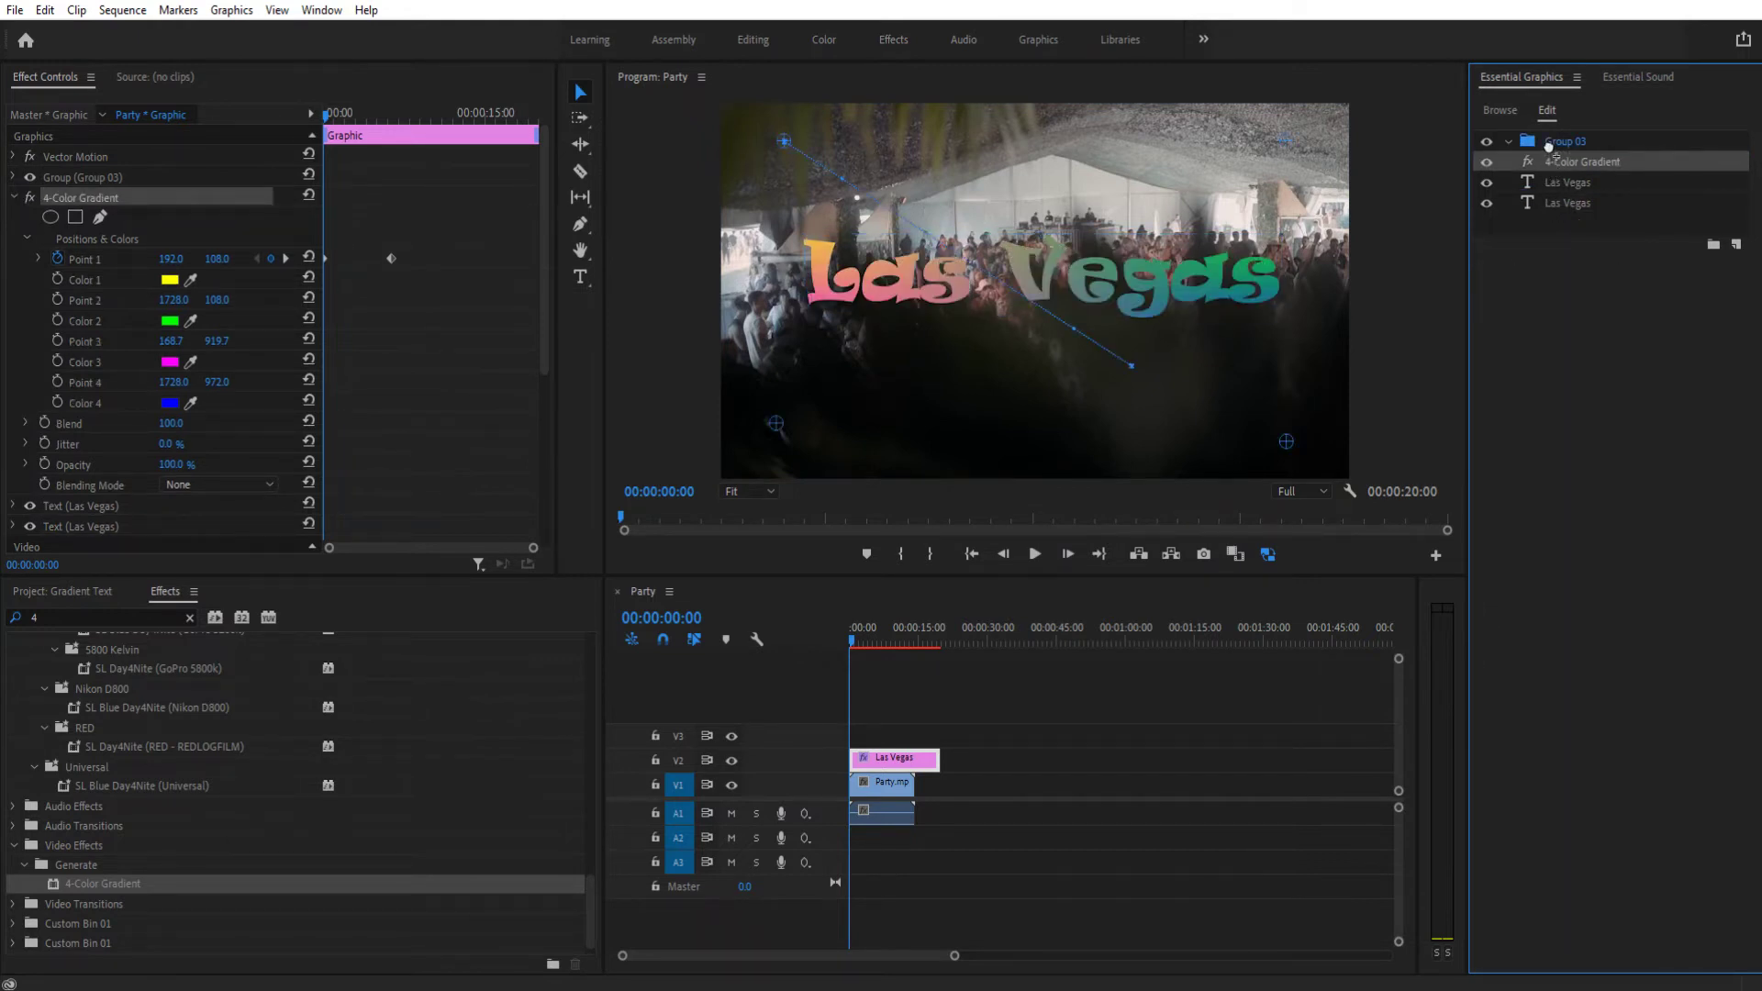
pyautogui.moveTo(1550, 147)
pyautogui.mouseDown()
pyautogui.moveTo(1558, 164)
pyautogui.moveTo(1529, 141)
pyautogui.moveTo(1555, 154)
pyautogui.mouseUp()
pyautogui.click(1558, 182)
pyautogui.click(939, 278)
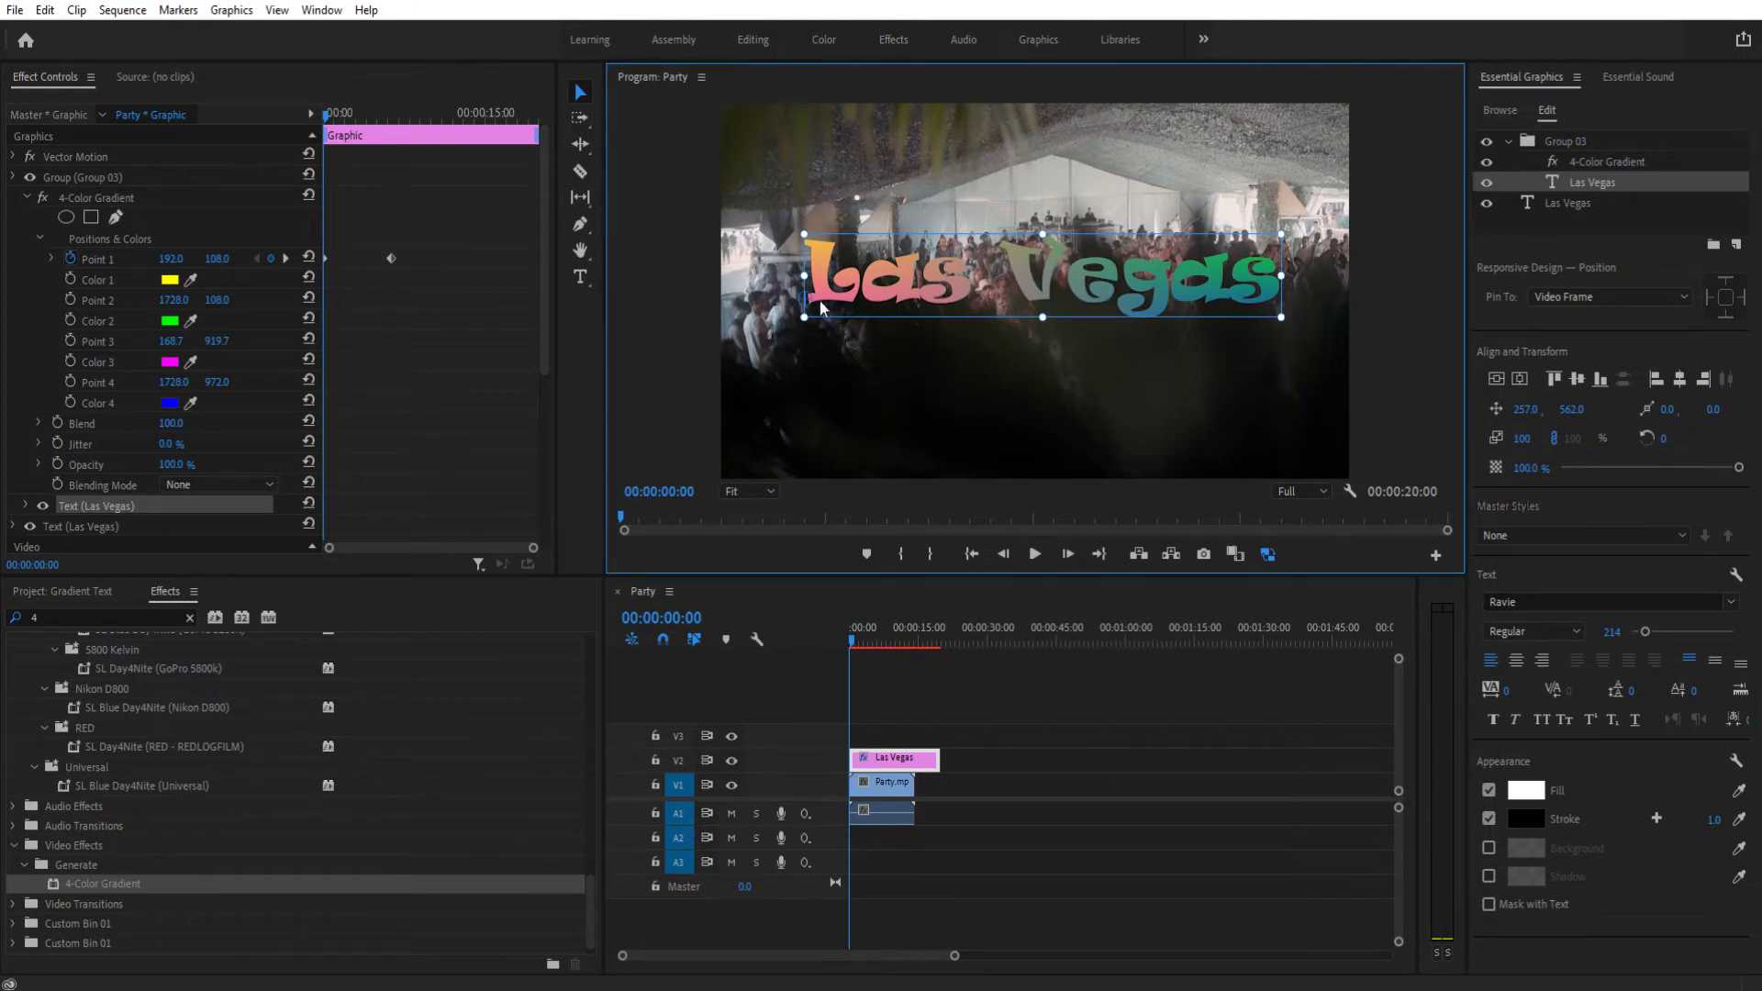
# Set the lower Las Vegas copy's black stroke width to 39.
pyautogui.click(1590, 200)
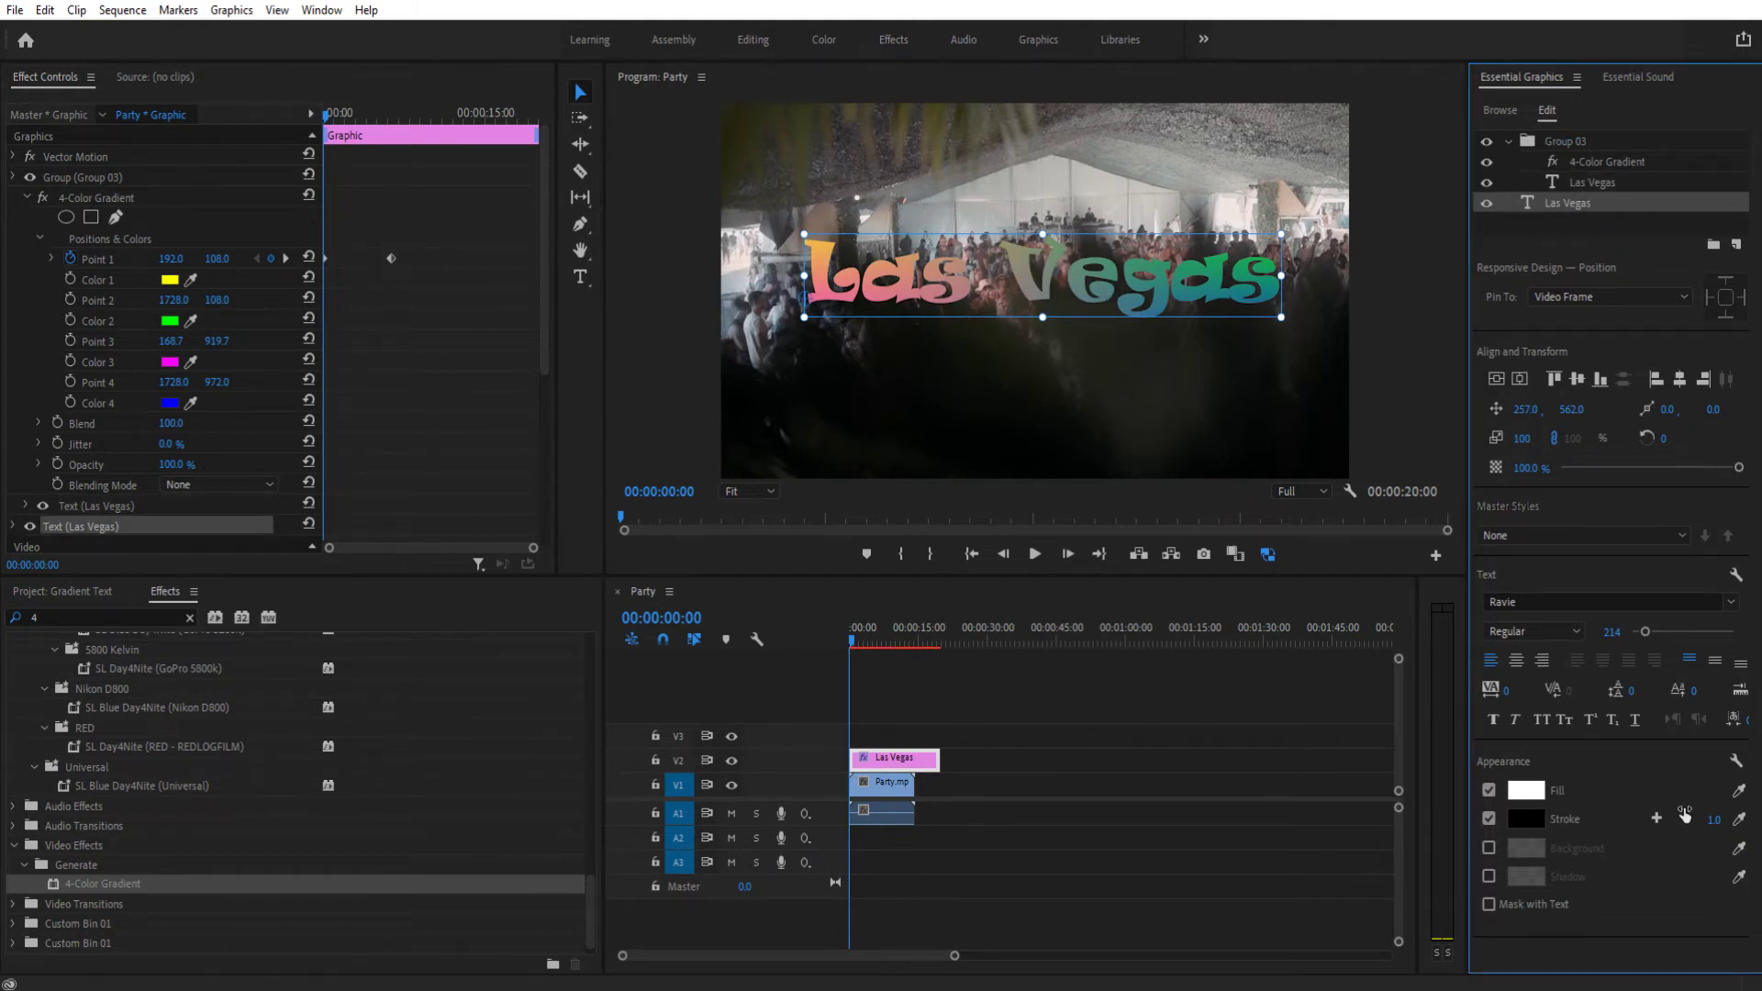
pyautogui.moveTo(1714, 819); pyautogui.dragTo(1676, 833)
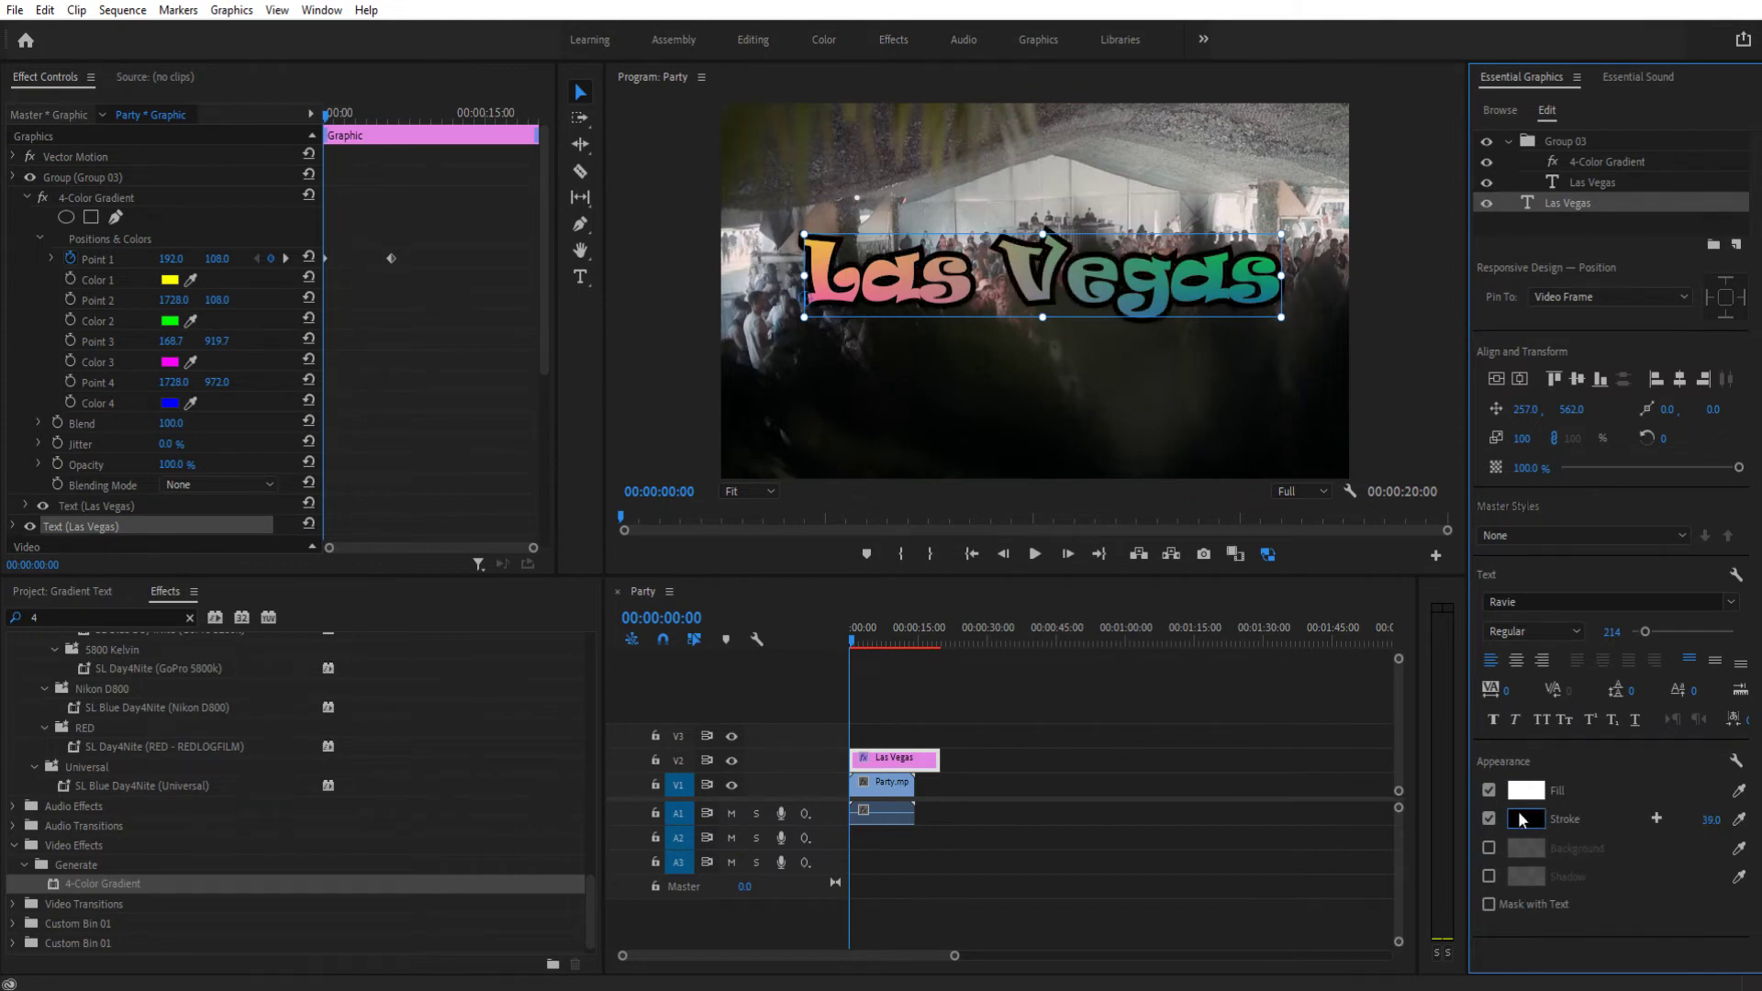
pyautogui.click(1579, 165)
pyautogui.click(1579, 182)
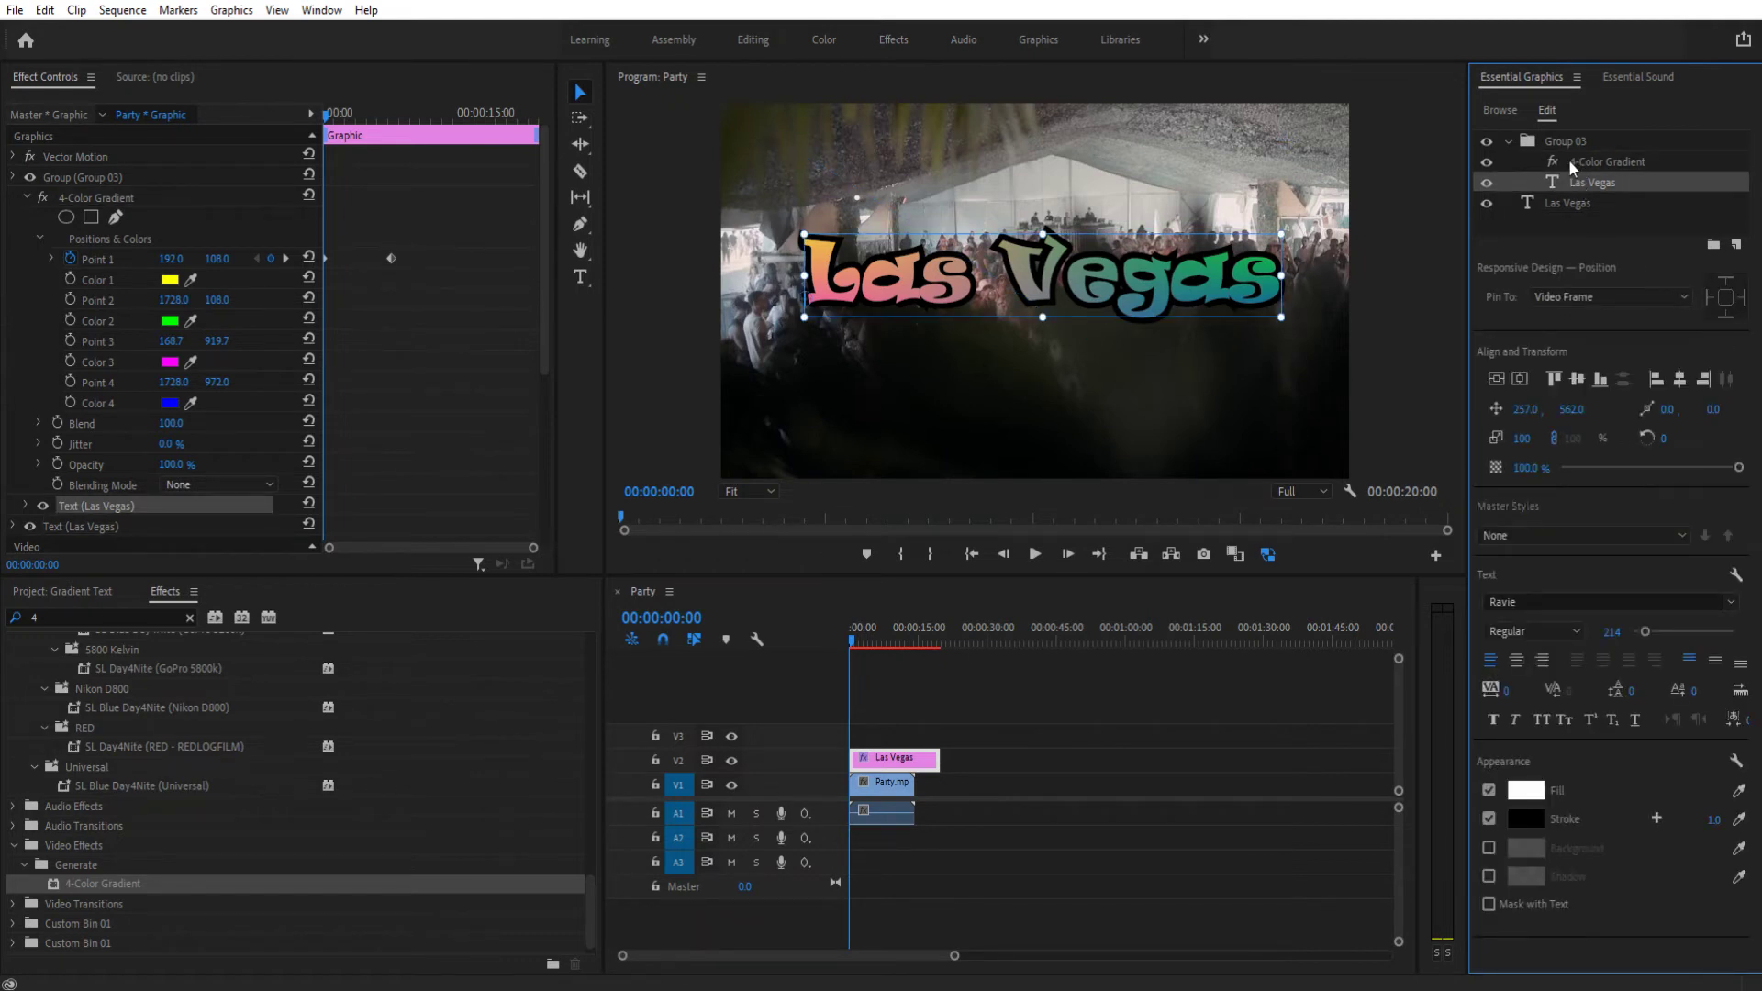
# Check the Group 03 layers and try shifting the stroked copy, then undo the move.
pyautogui.click(1556, 146)
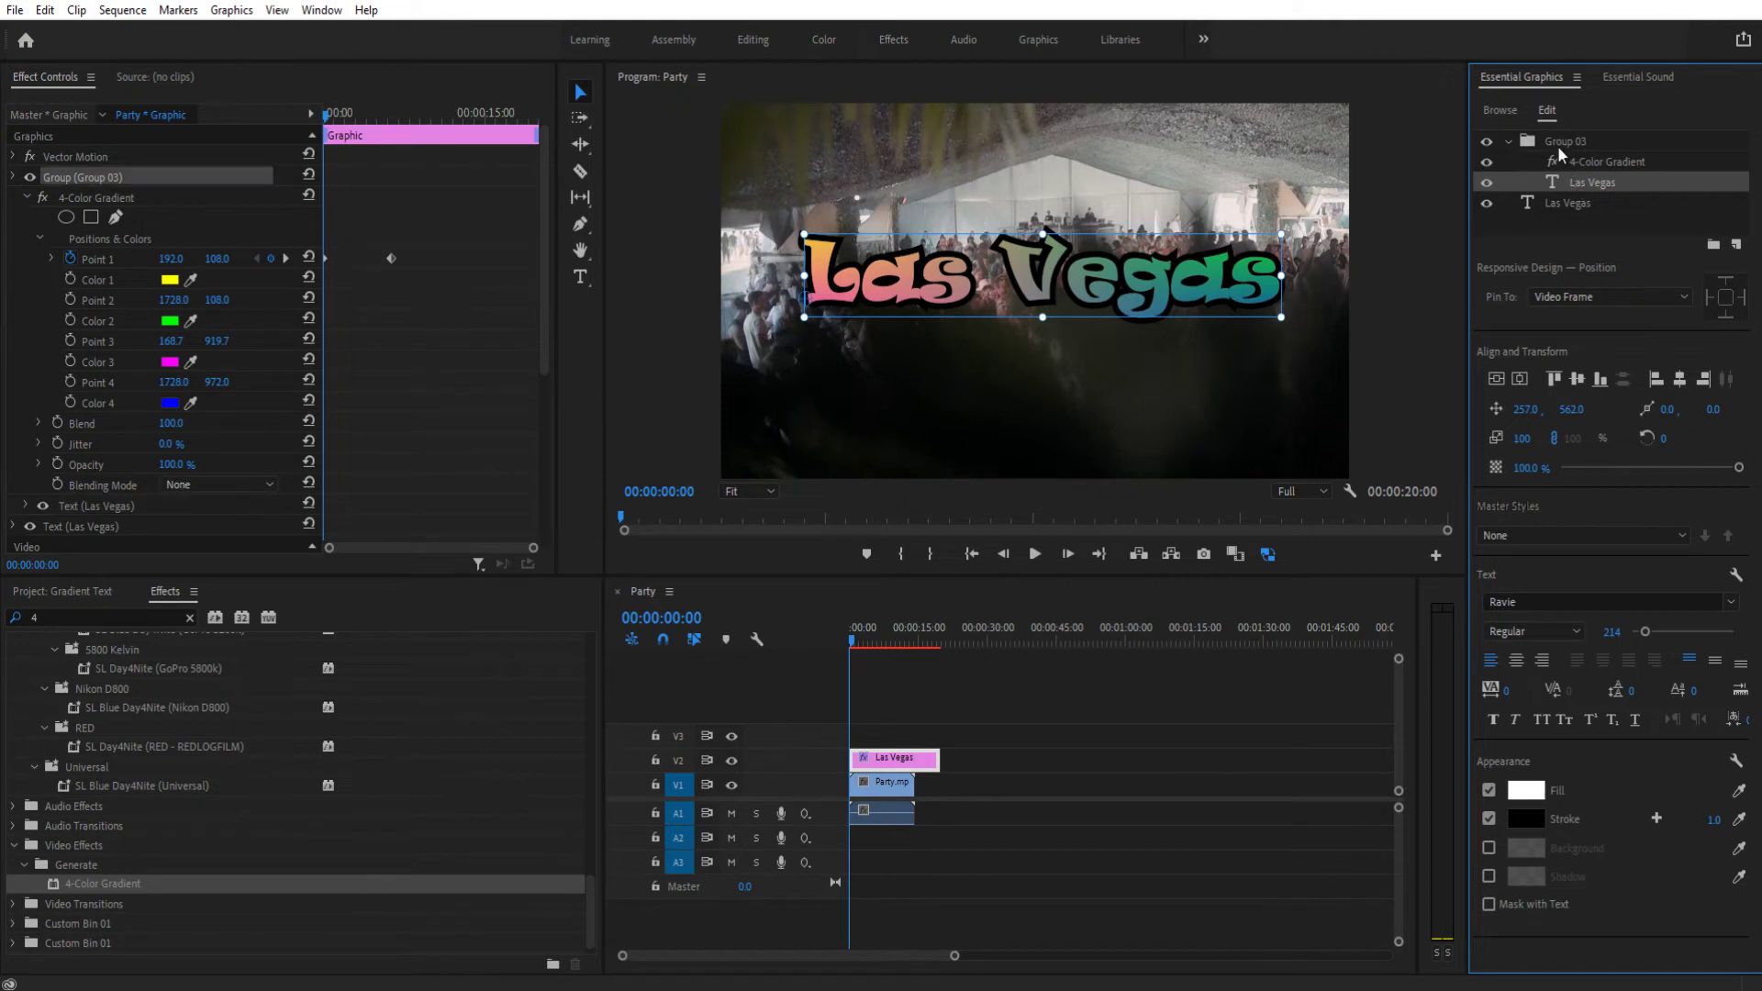
pyautogui.click(1566, 156)
pyautogui.click(1574, 182)
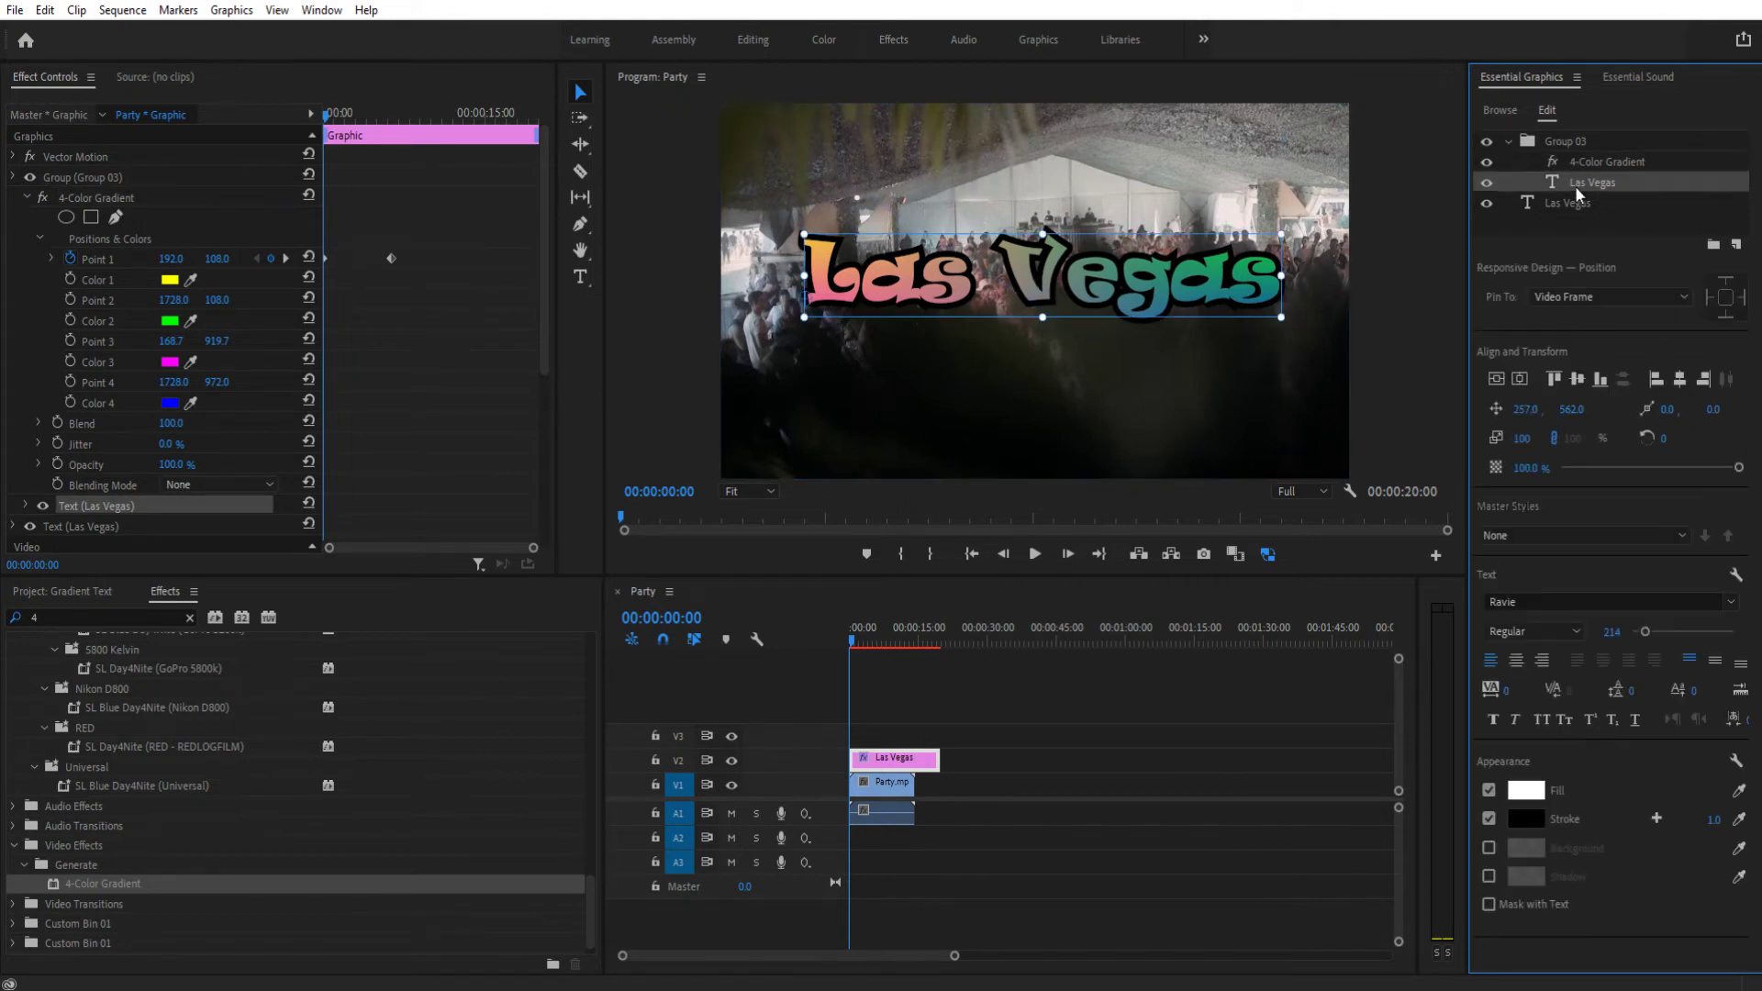
pyautogui.click(1568, 198)
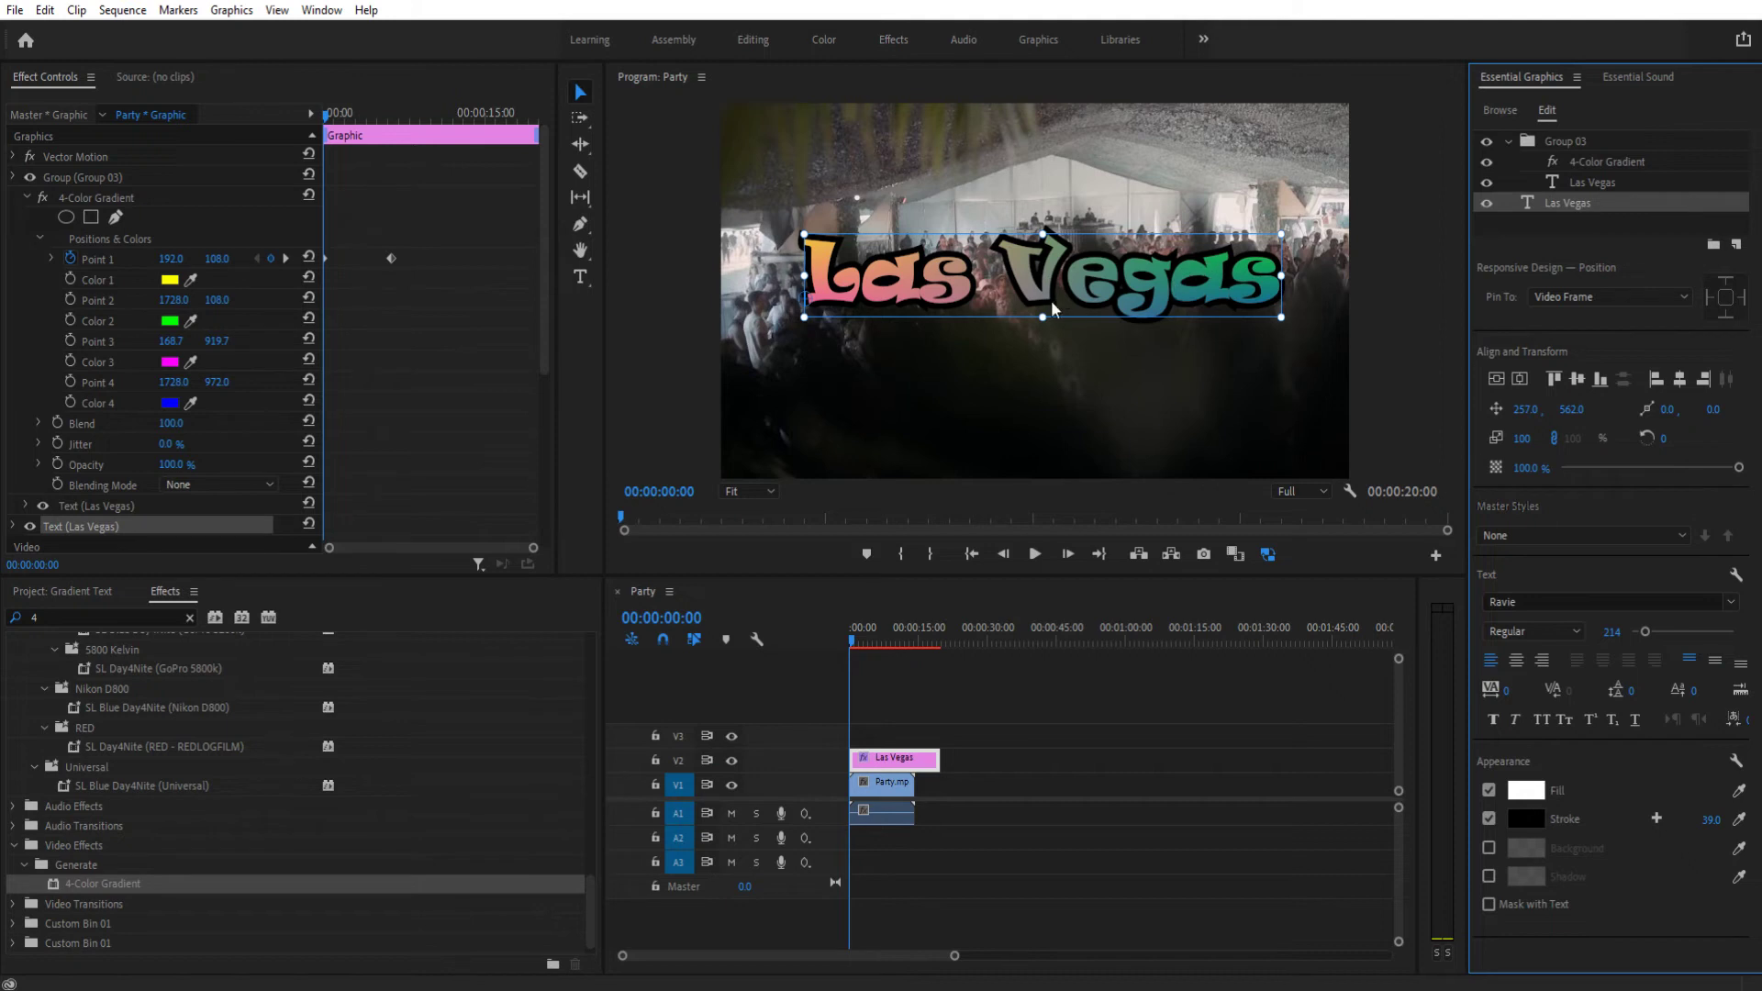
pyautogui.moveTo(1046, 299); pyautogui.dragTo(1014, 386)
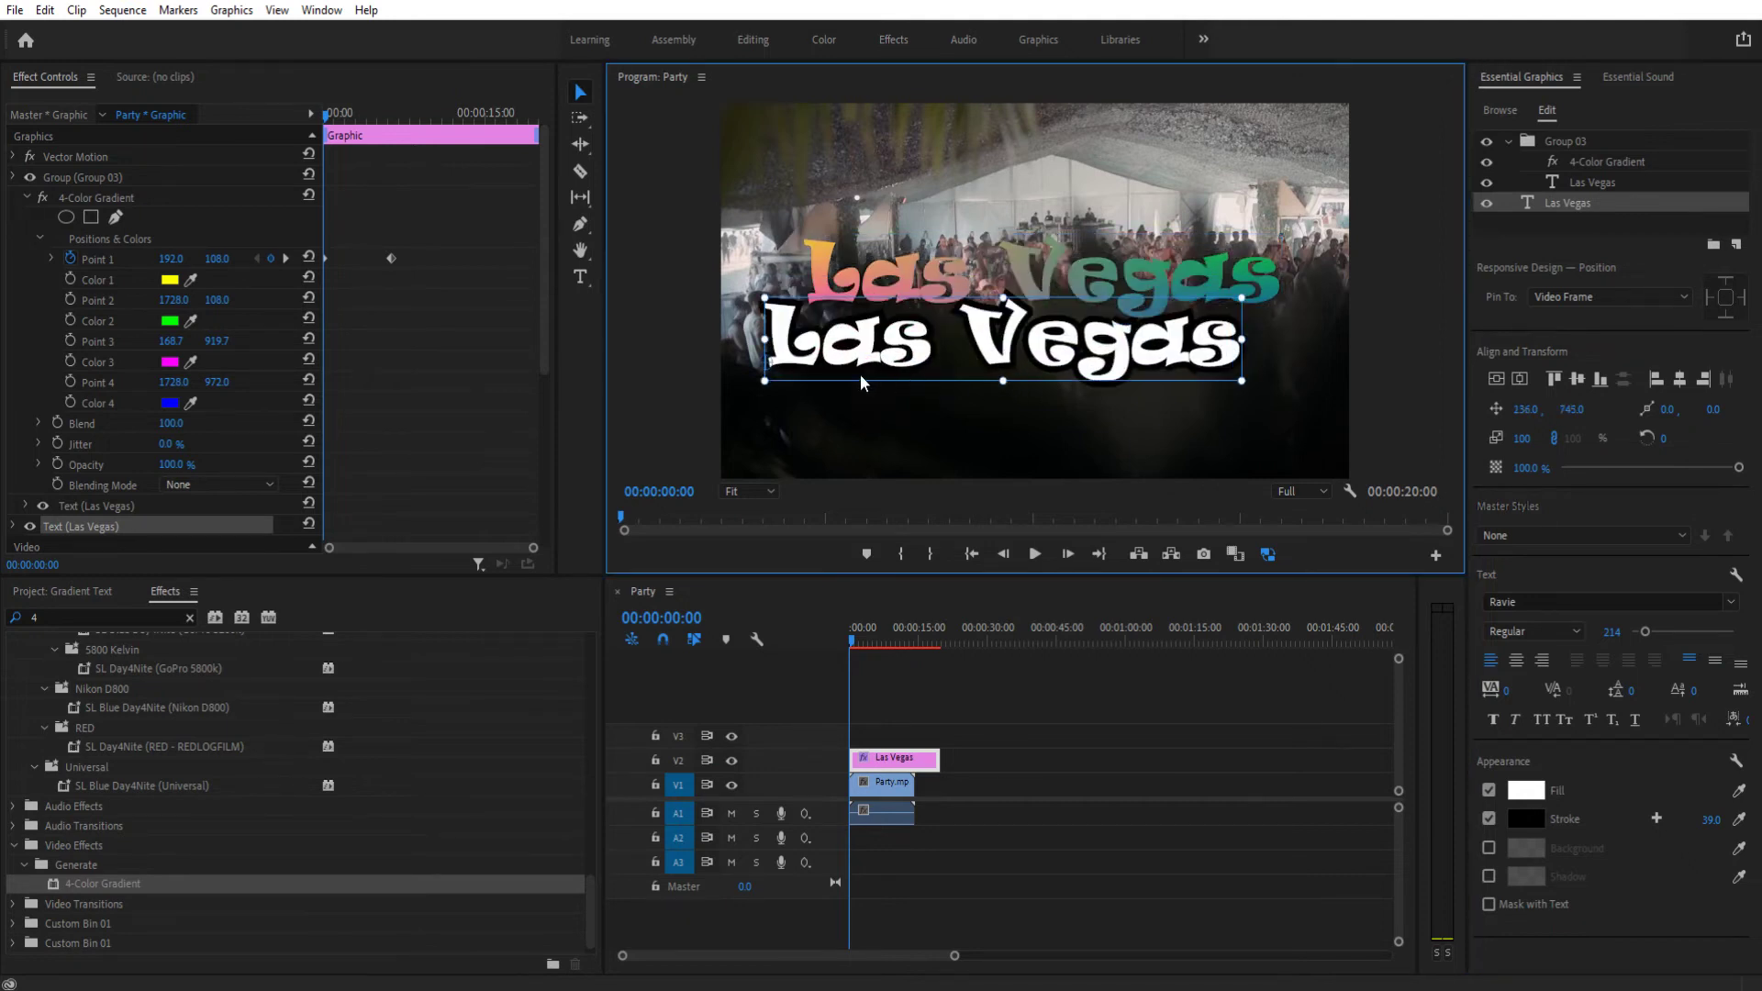
pyautogui.hotkey('ctrl', 'z')
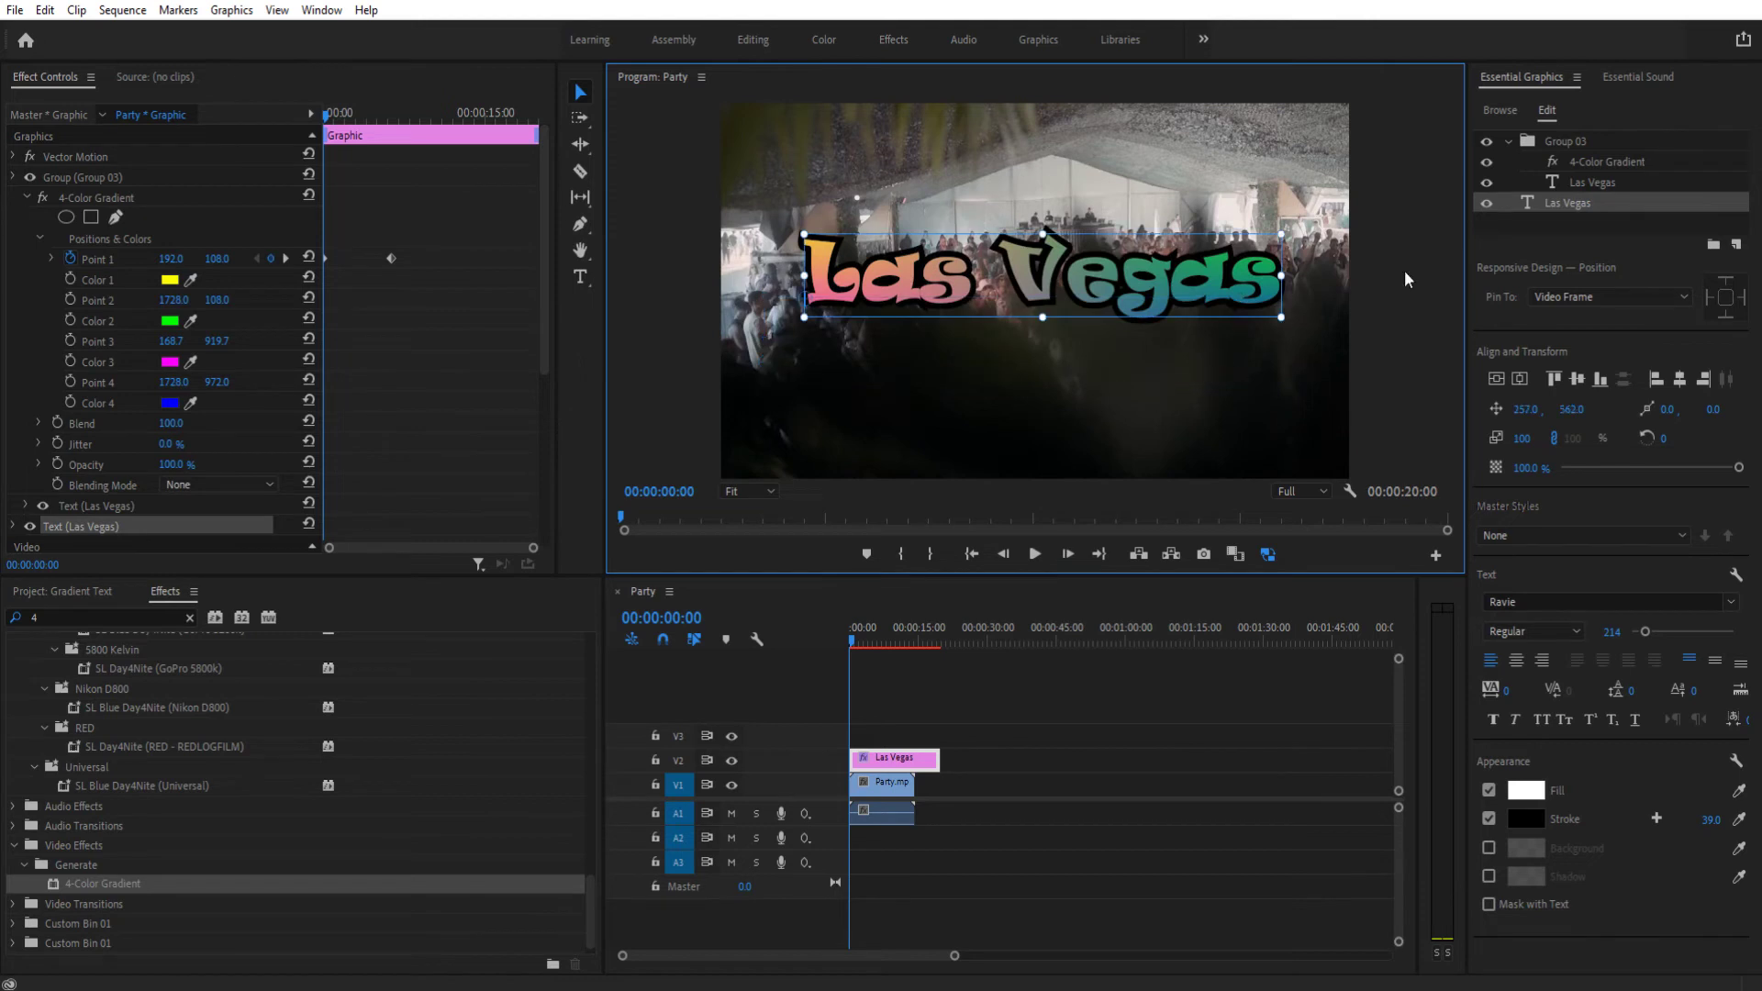
# Select both the bottom and upper Las Vegas text layers together.
pyautogui.click(1540, 223)
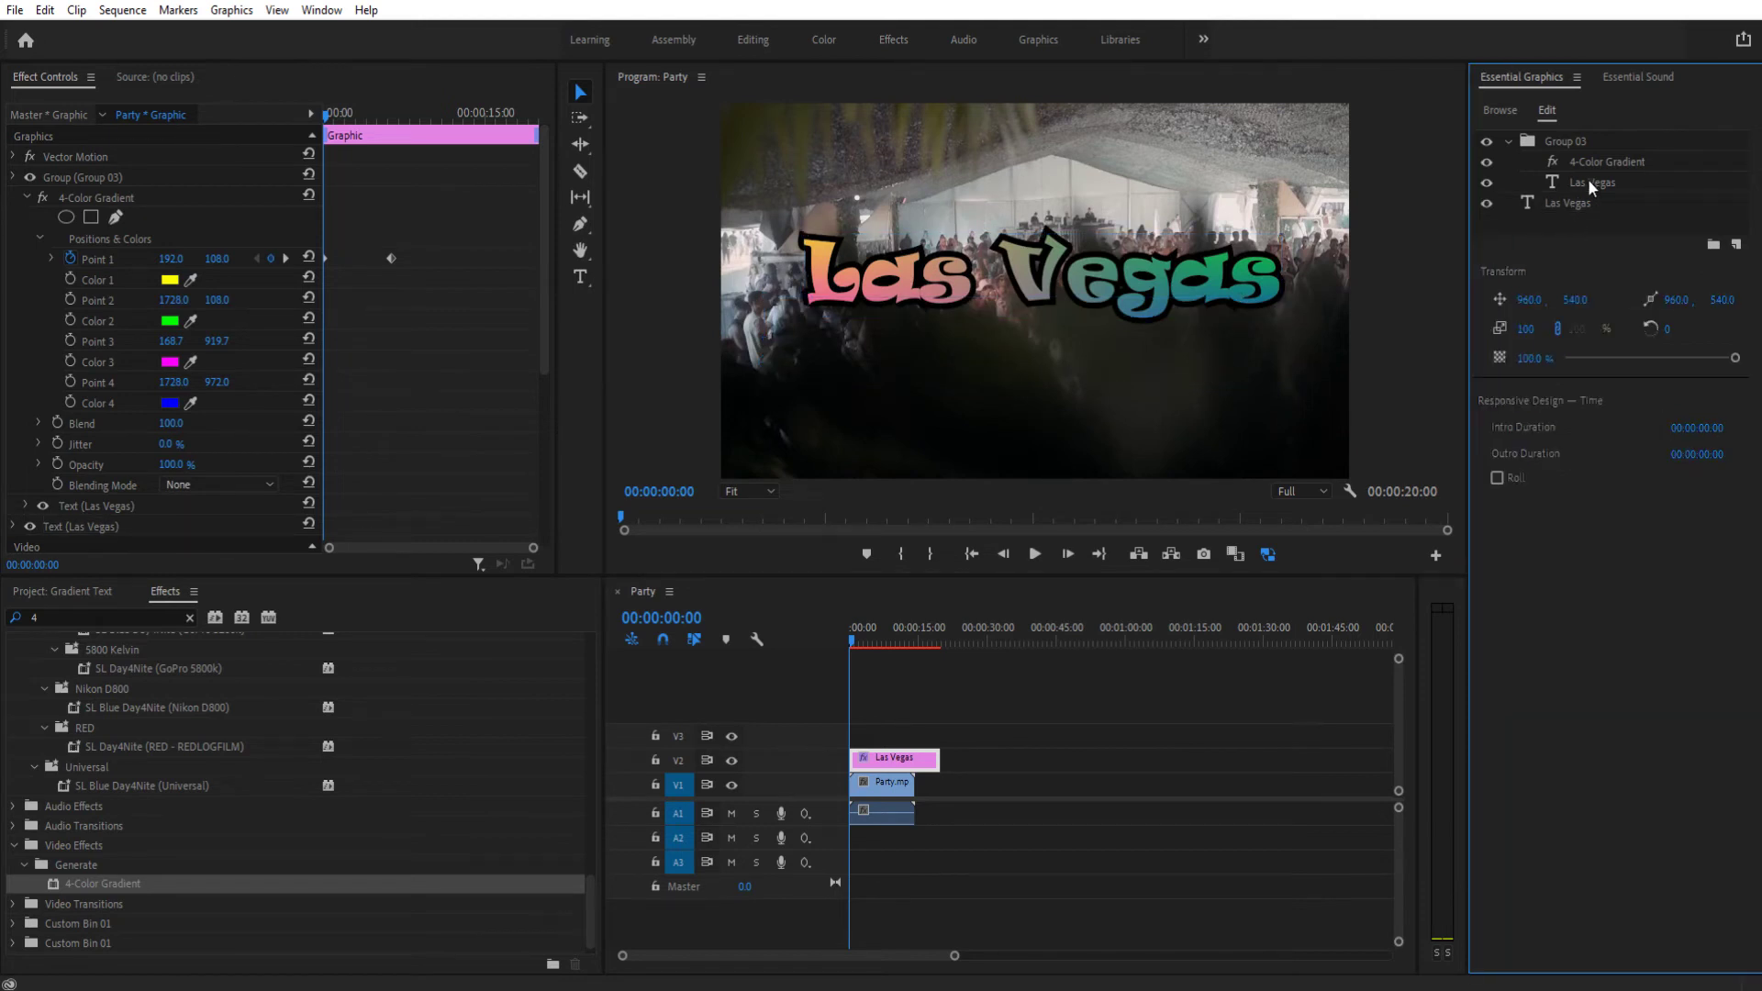
pyautogui.click(1599, 203)
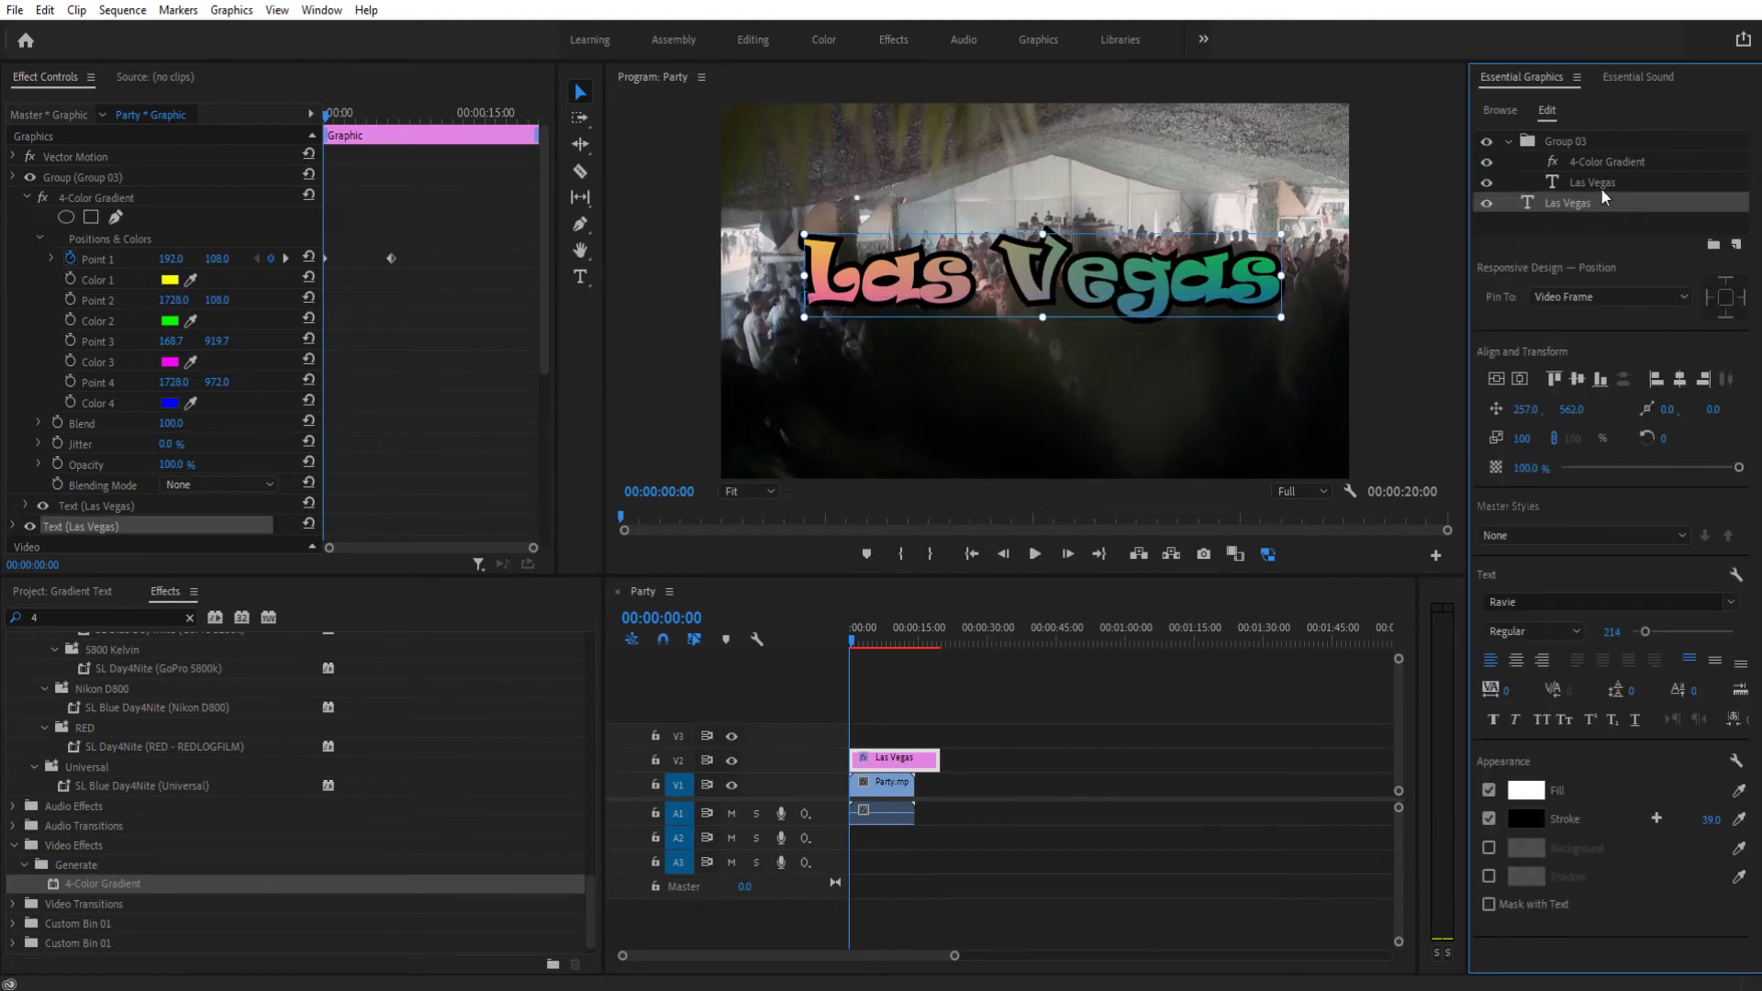
pyautogui.keyDown('shift'); pyautogui.click(1600, 187); pyautogui.keyUp('shift')
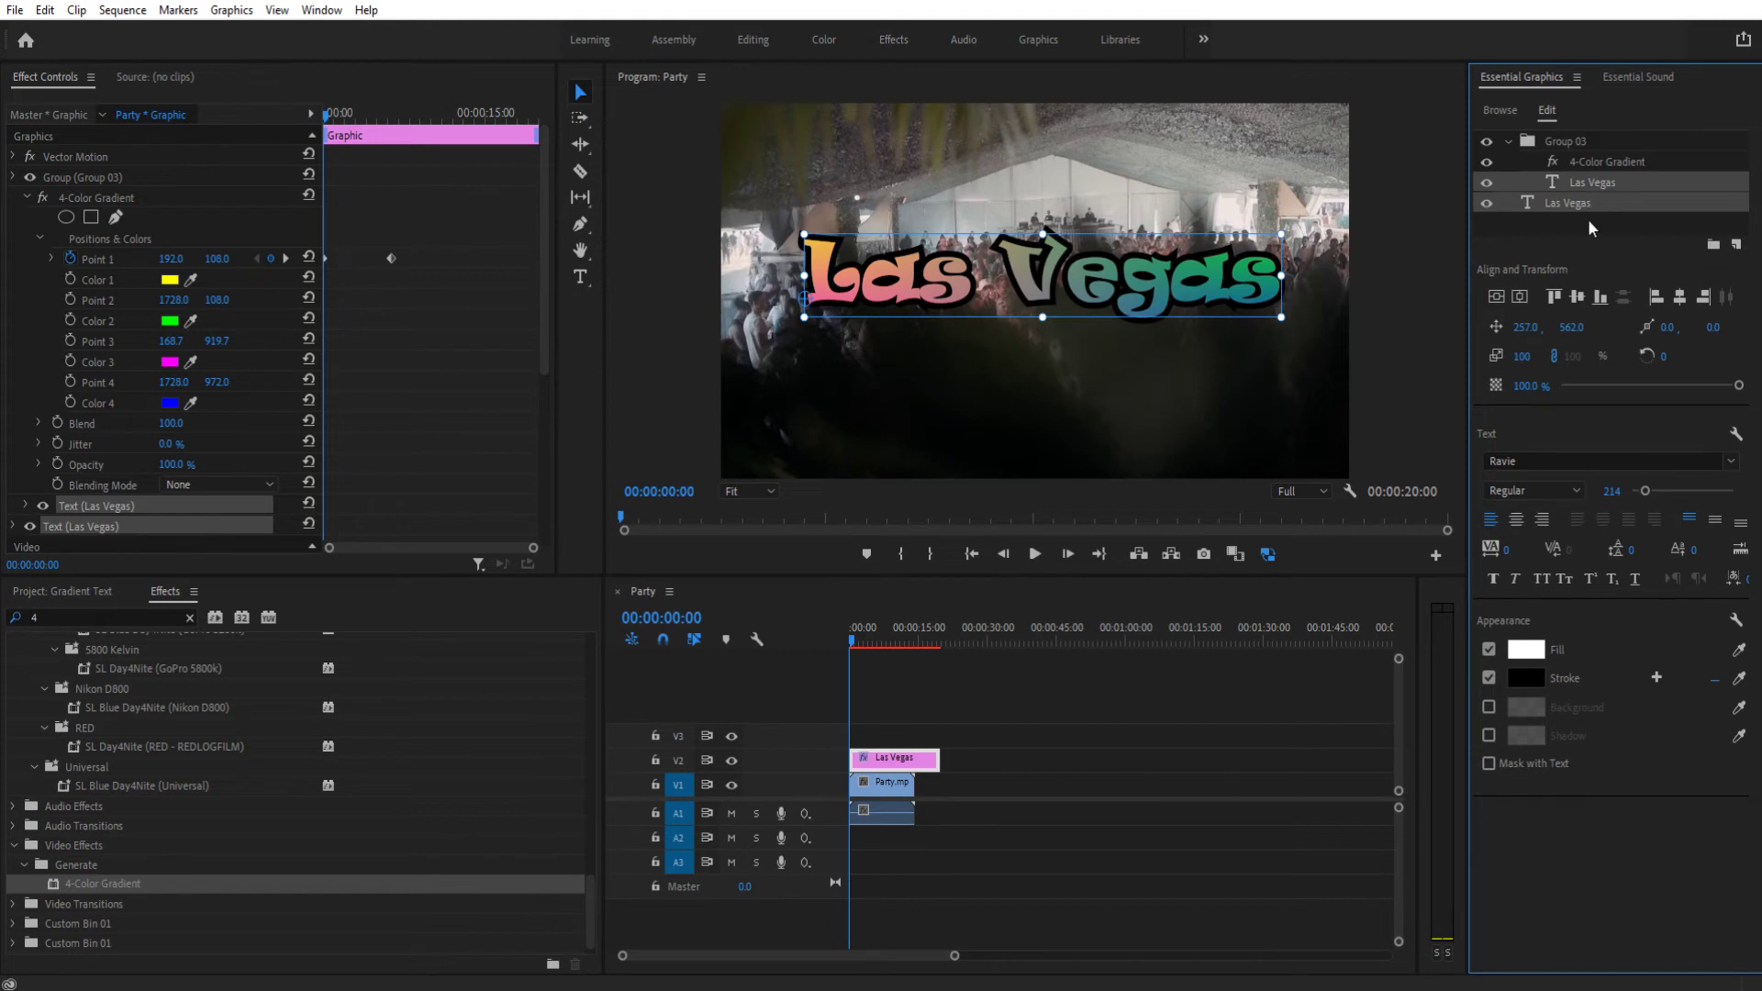
# Create Group 04 and move Group 03 and the stroked Las Vegas layer into it.
pyautogui.click(1588, 219)
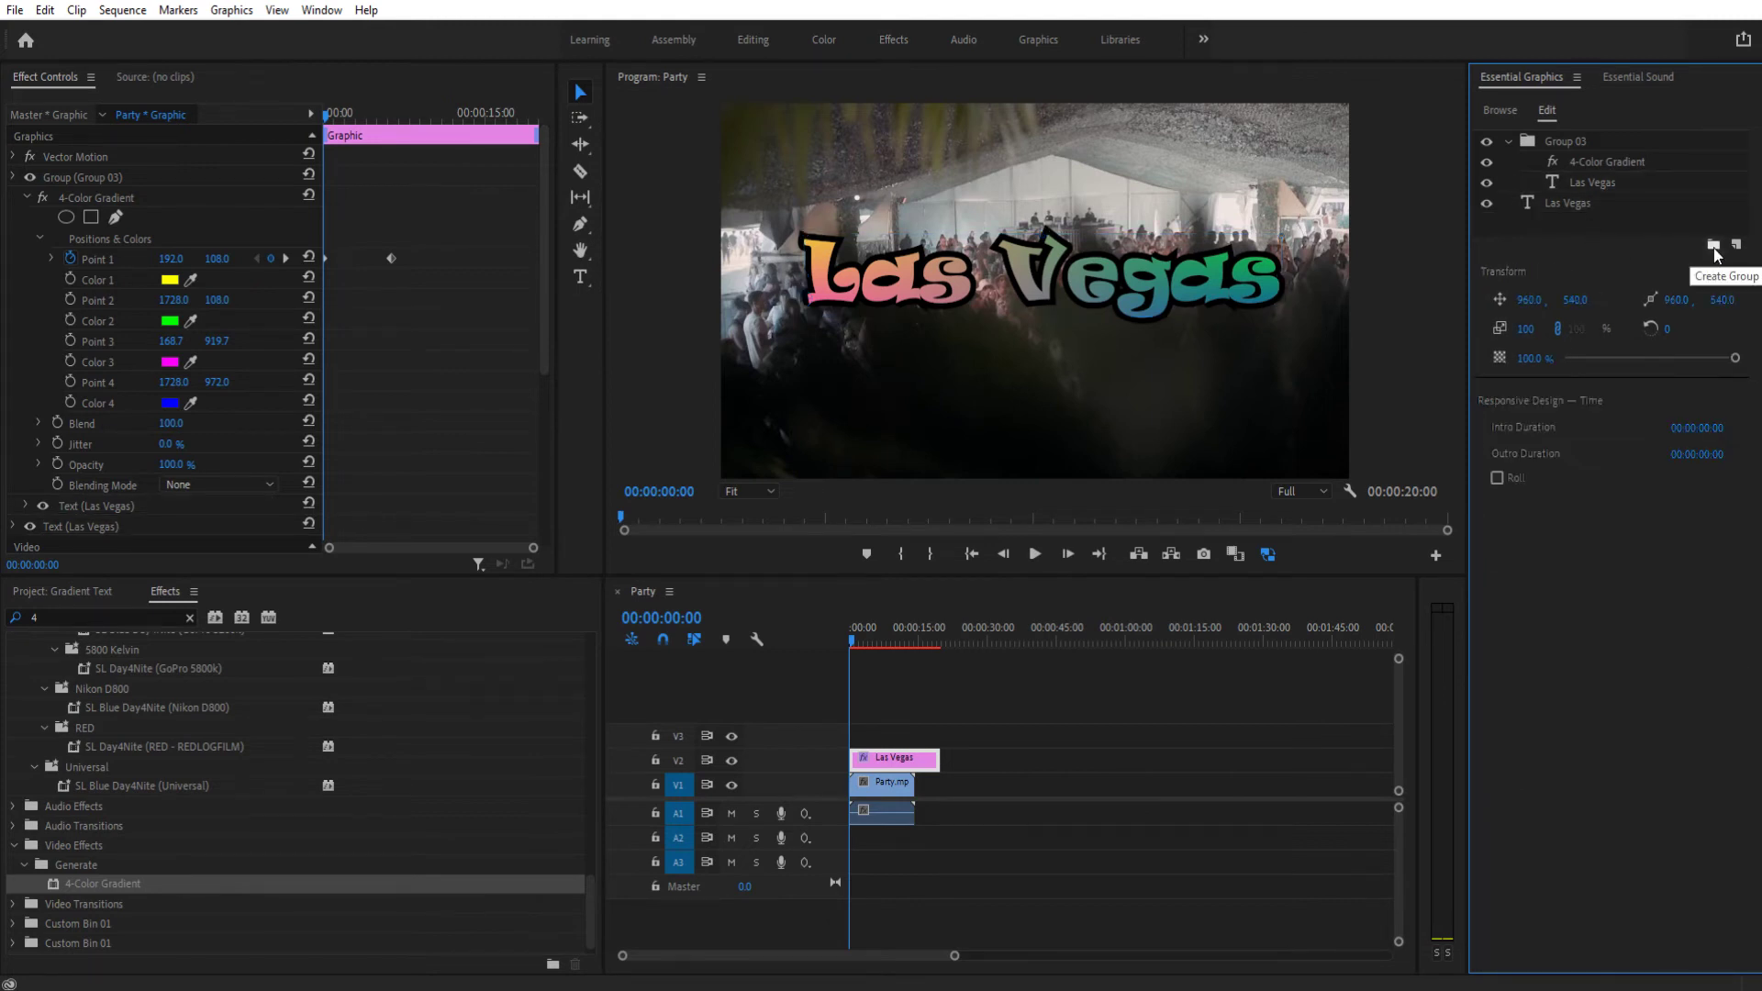
pyautogui.click(1714, 246)
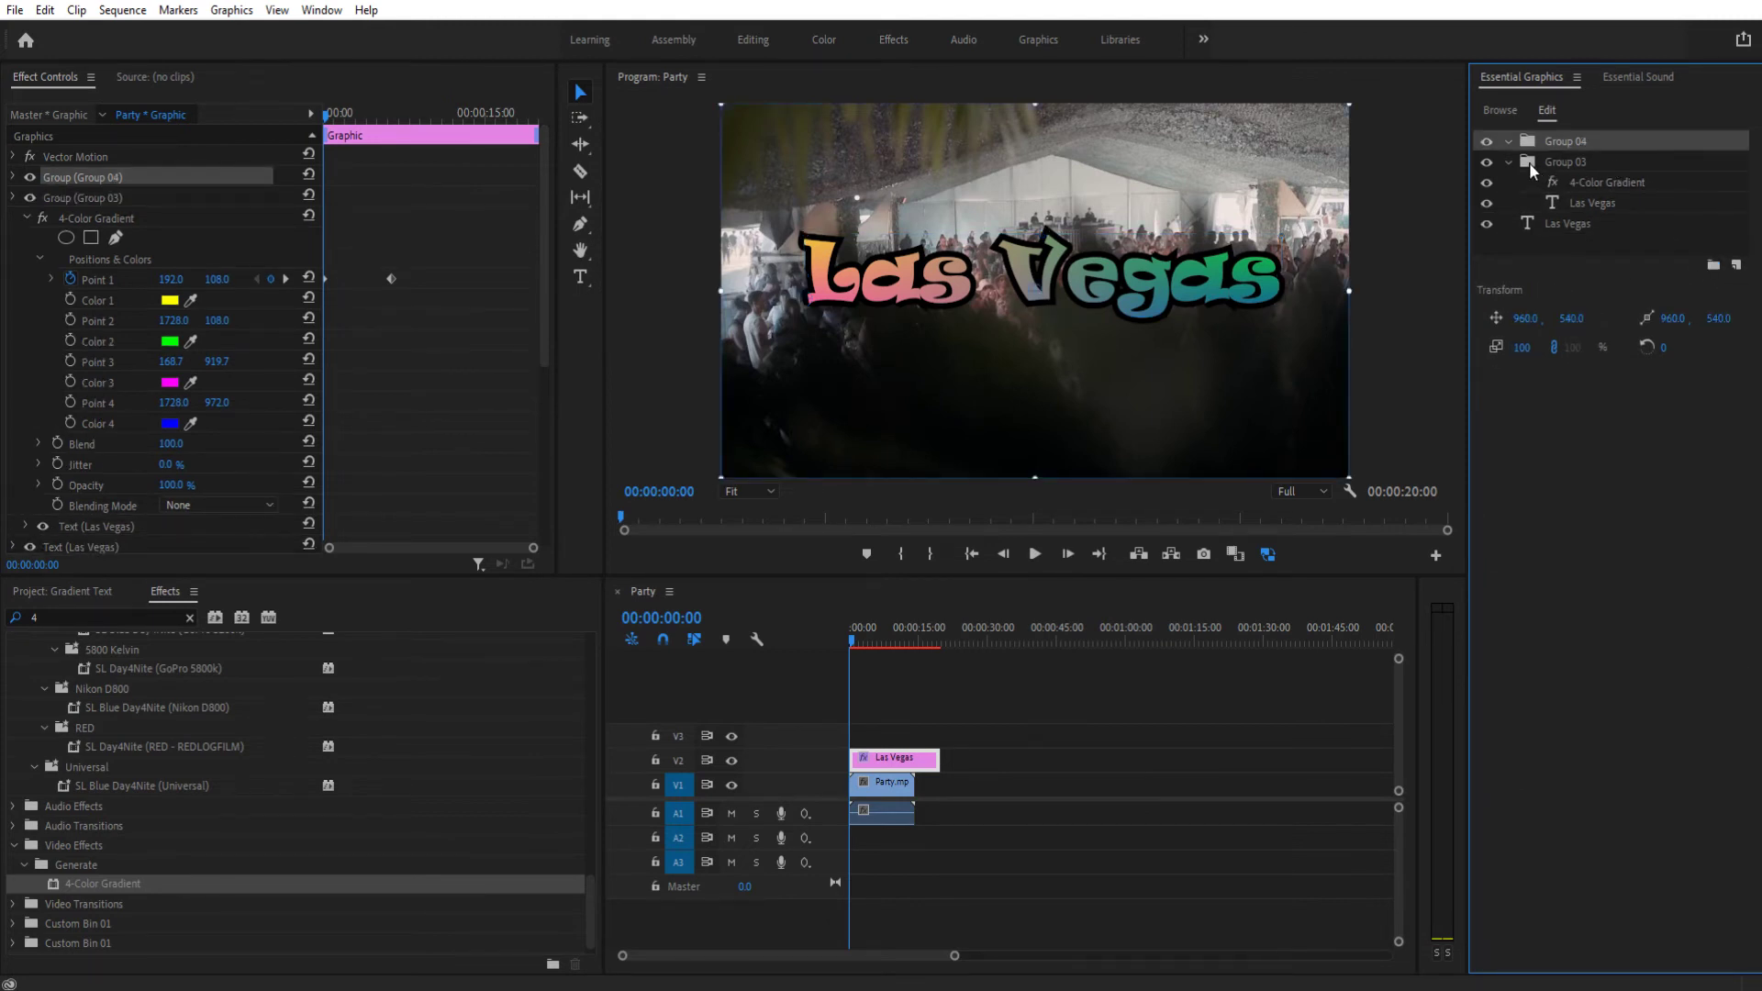
pyautogui.moveTo(1531, 168); pyautogui.dragTo(1531, 145)
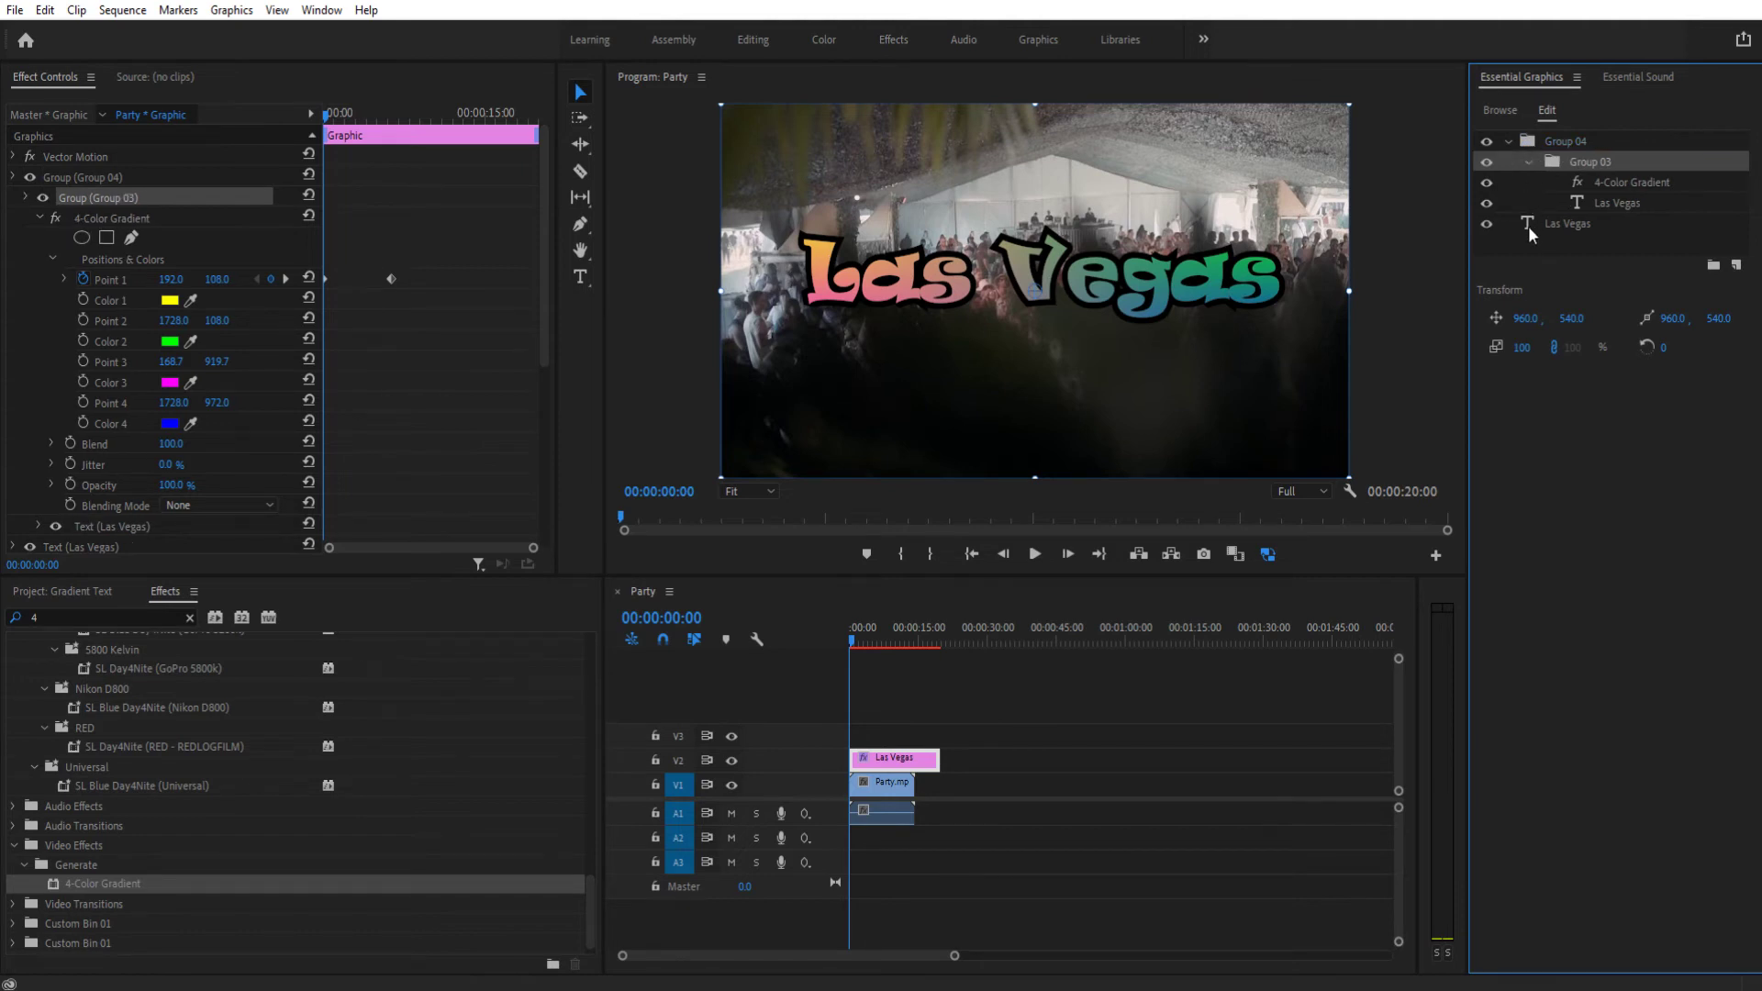
pyautogui.moveTo(1528, 227); pyautogui.dragTo(1531, 148)
pyautogui.moveTo(1526, 147); pyautogui.dragTo(1528, 149)
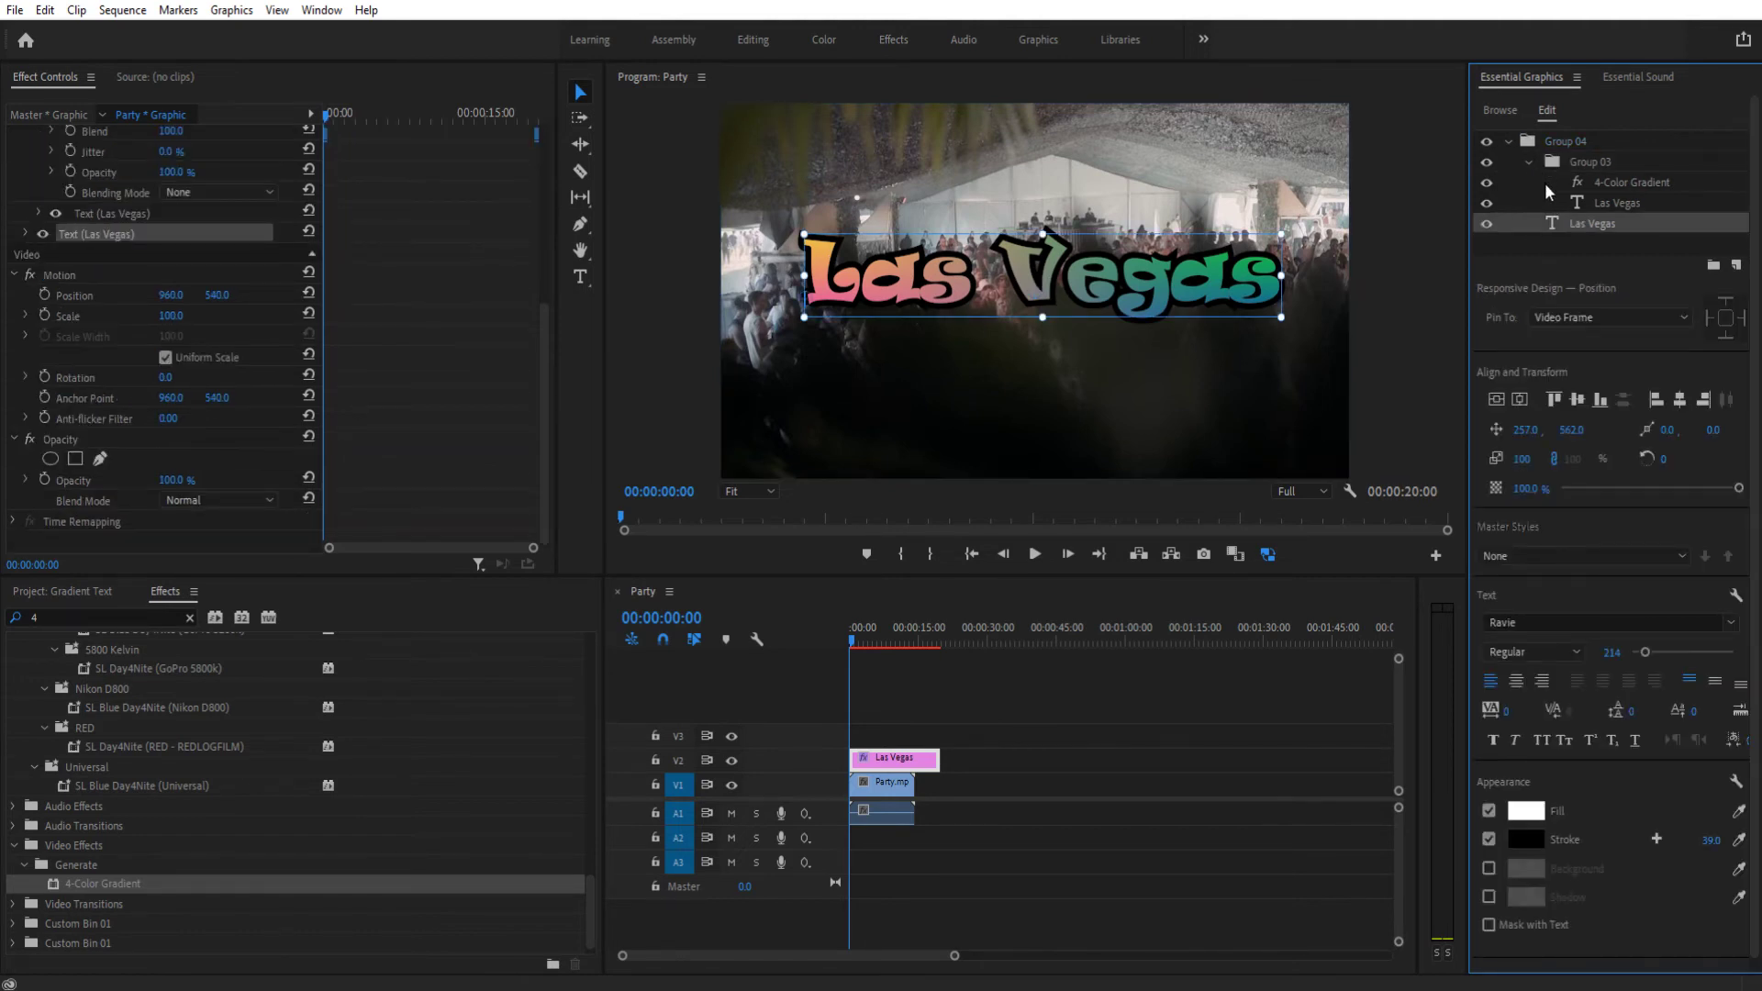
# Drag Group 04 around the frame as one unit, leaving it centred at 960, 540.
pyautogui.click(1517, 140)
pyautogui.moveTo(1119, 279); pyautogui.dragTo(1087, 366)
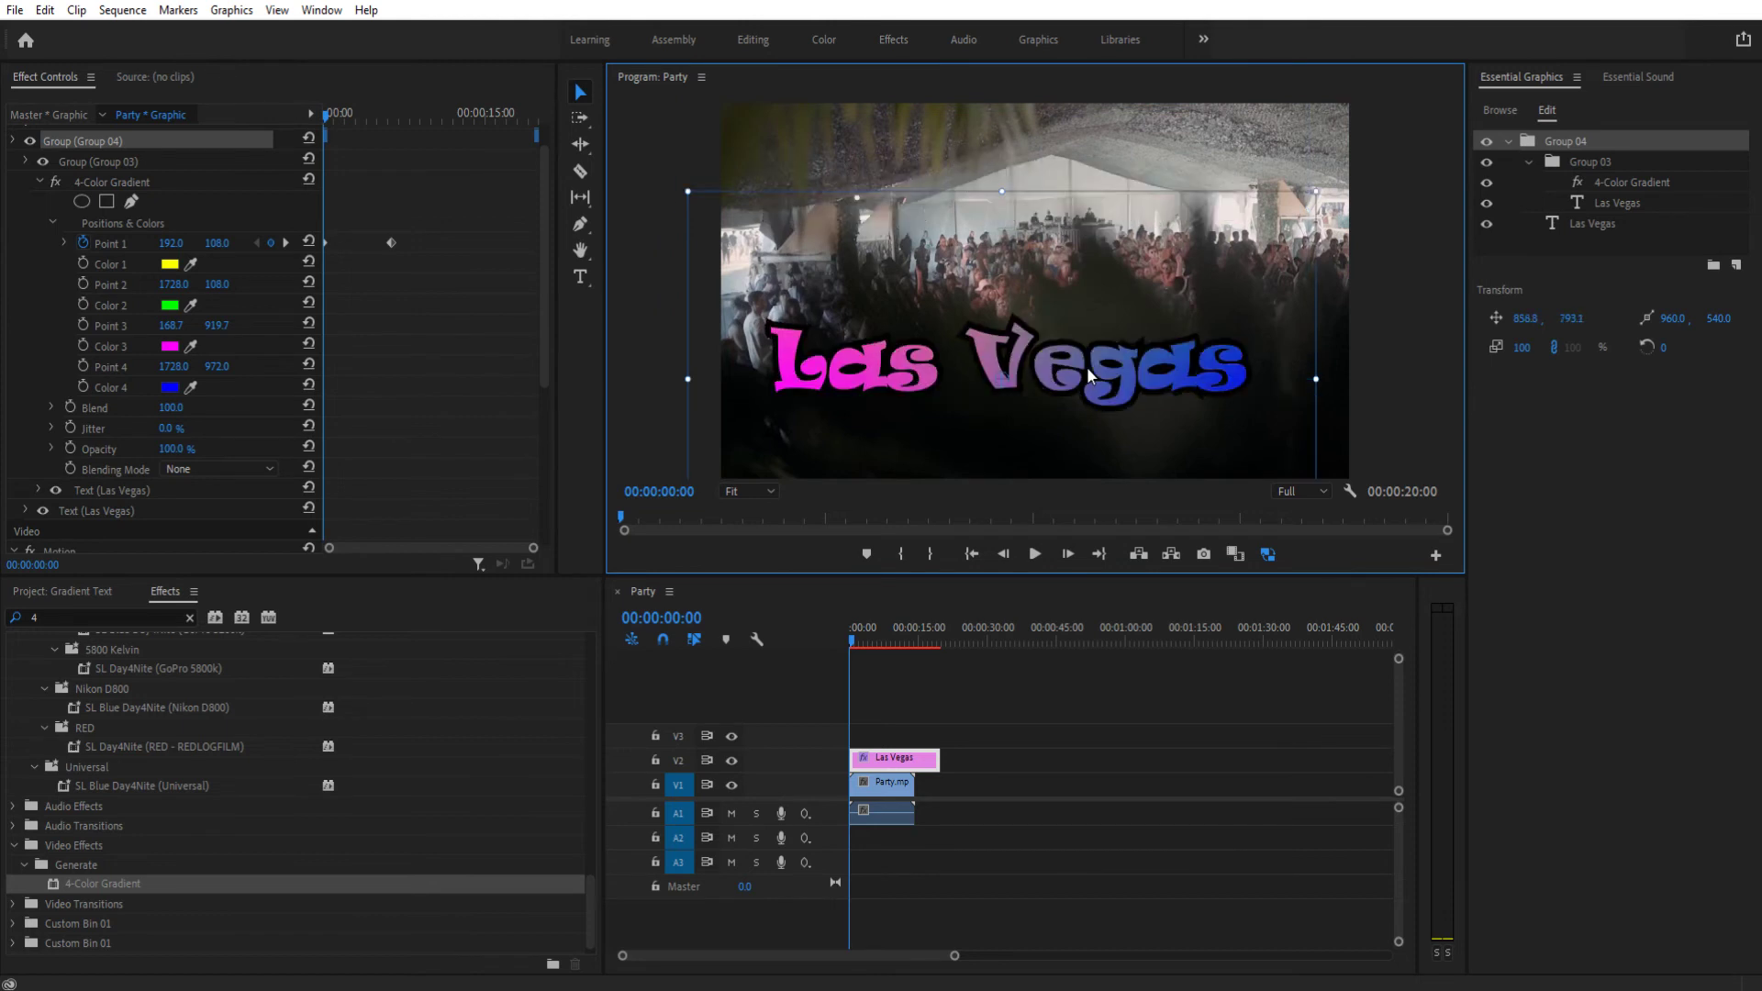
pyautogui.moveTo(1182, 237); pyautogui.dragTo(1004, 262)
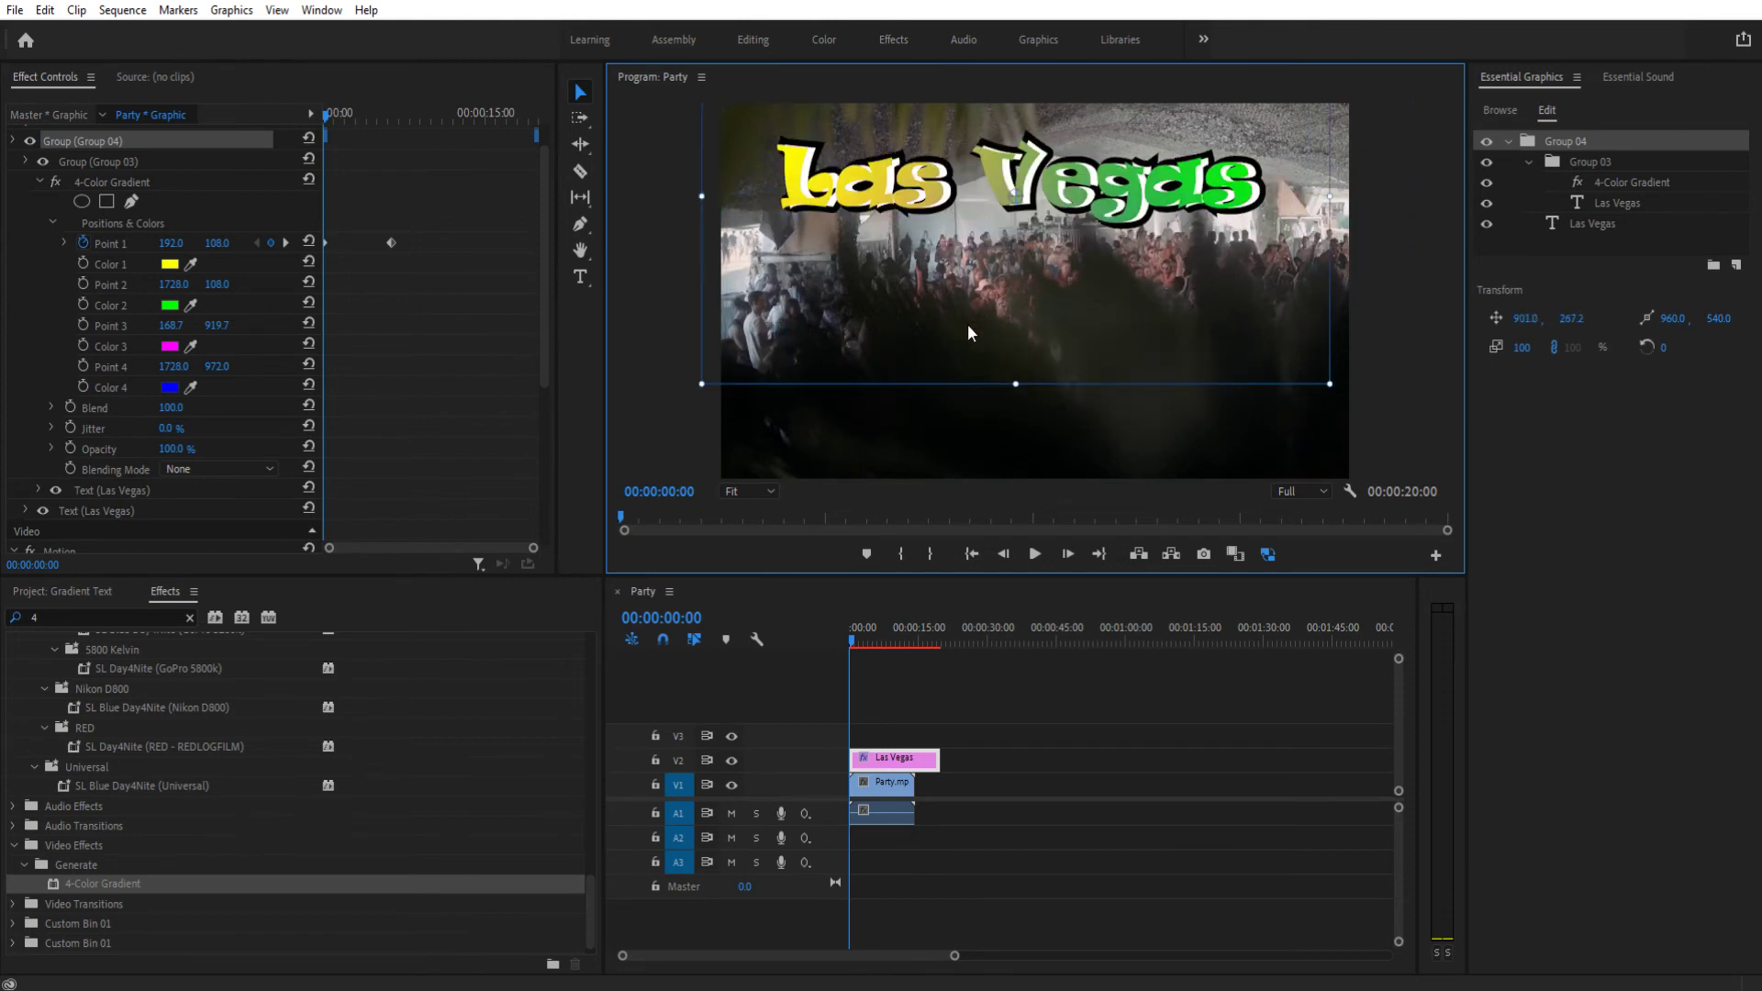
pyautogui.moveTo(968, 323); pyautogui.dragTo(973, 365)
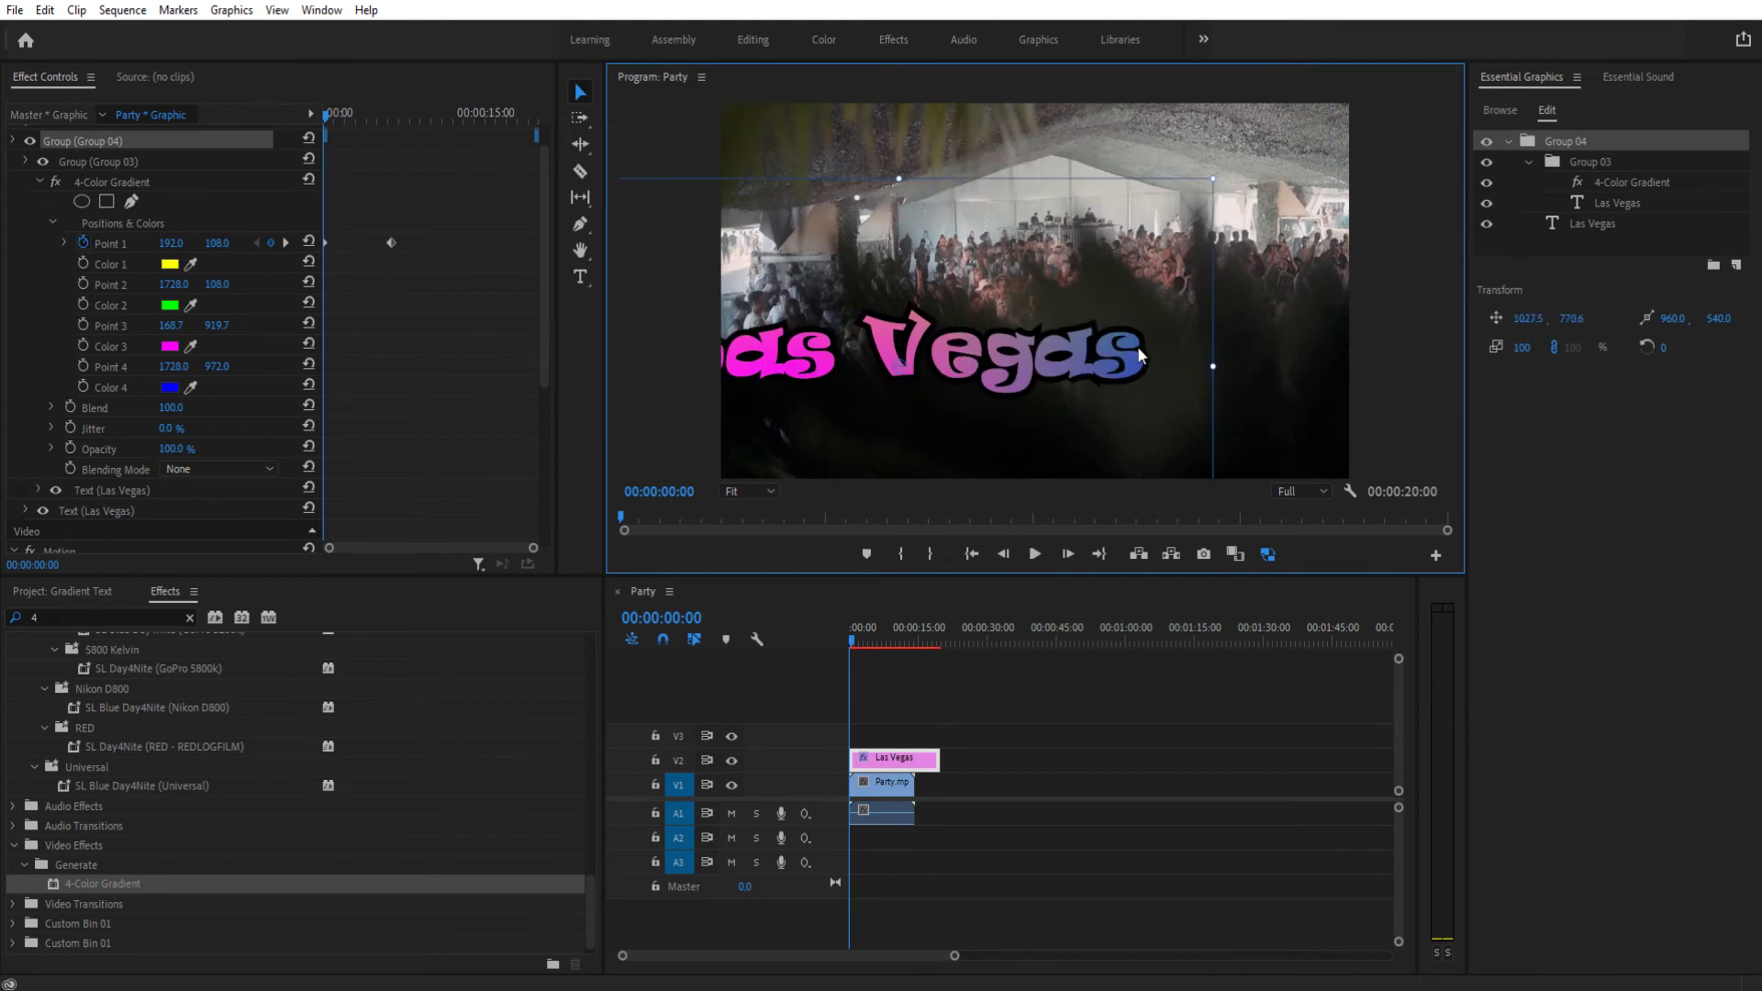
pyautogui.moveTo(1141, 356); pyautogui.dragTo(1095, 296)
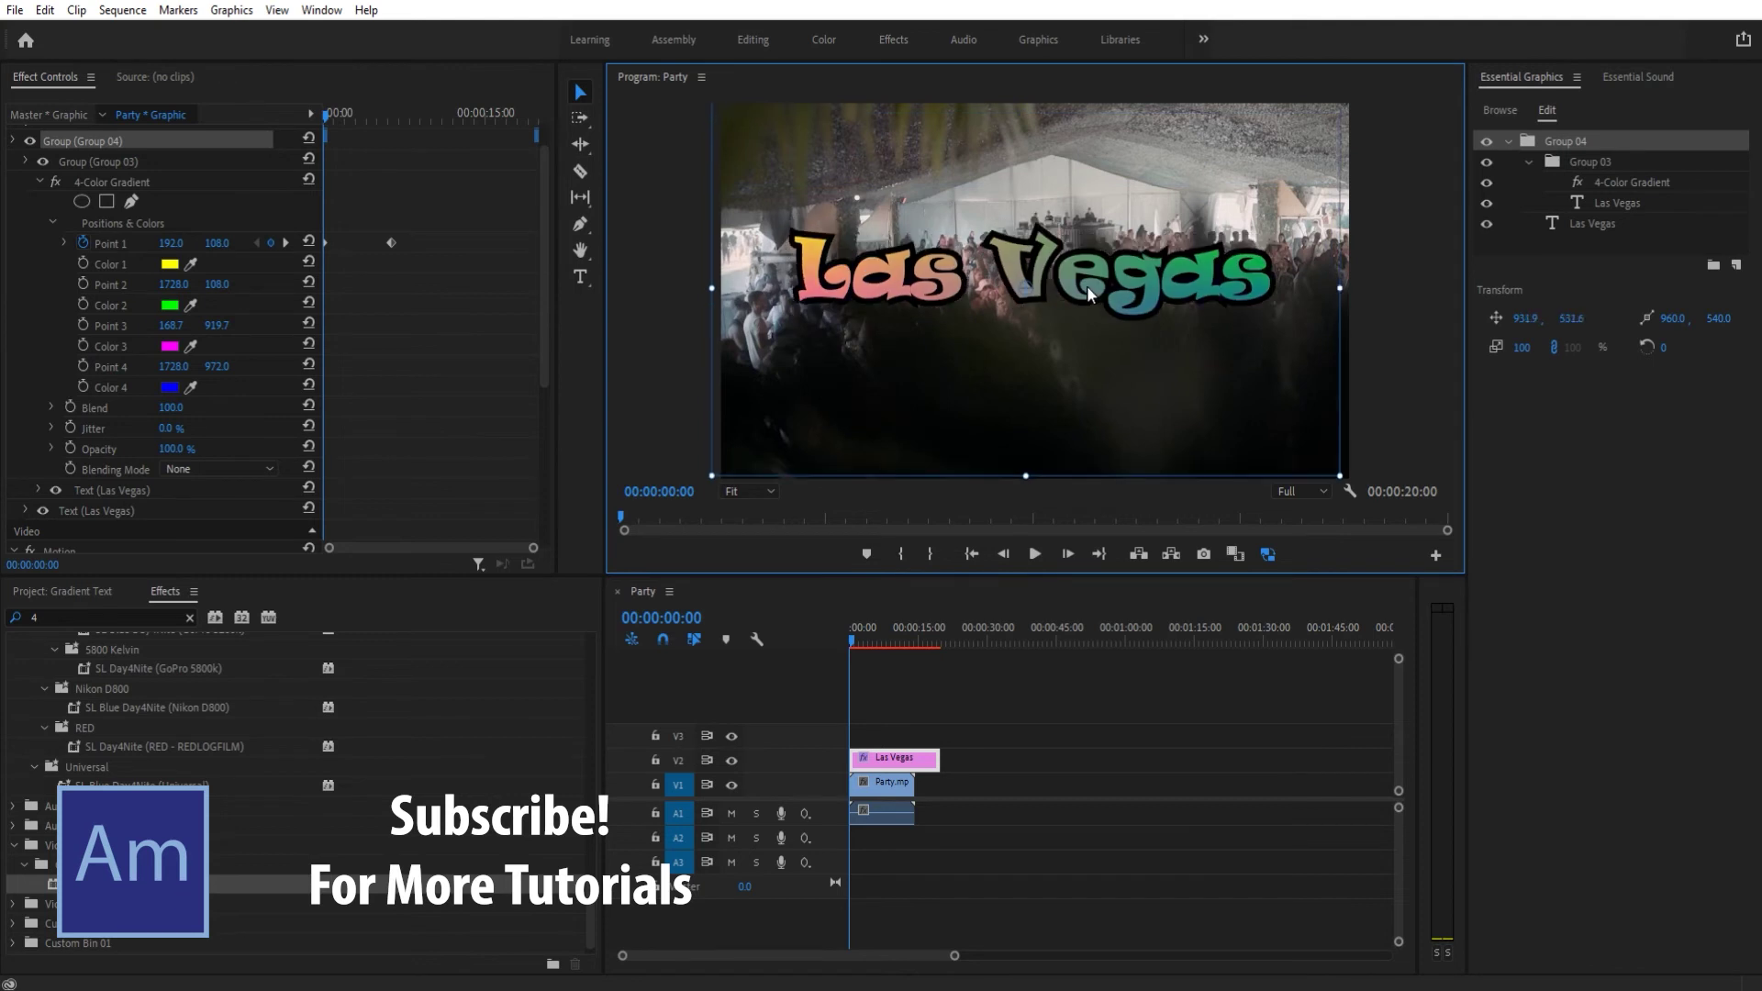
pyautogui.click(1419, 277)
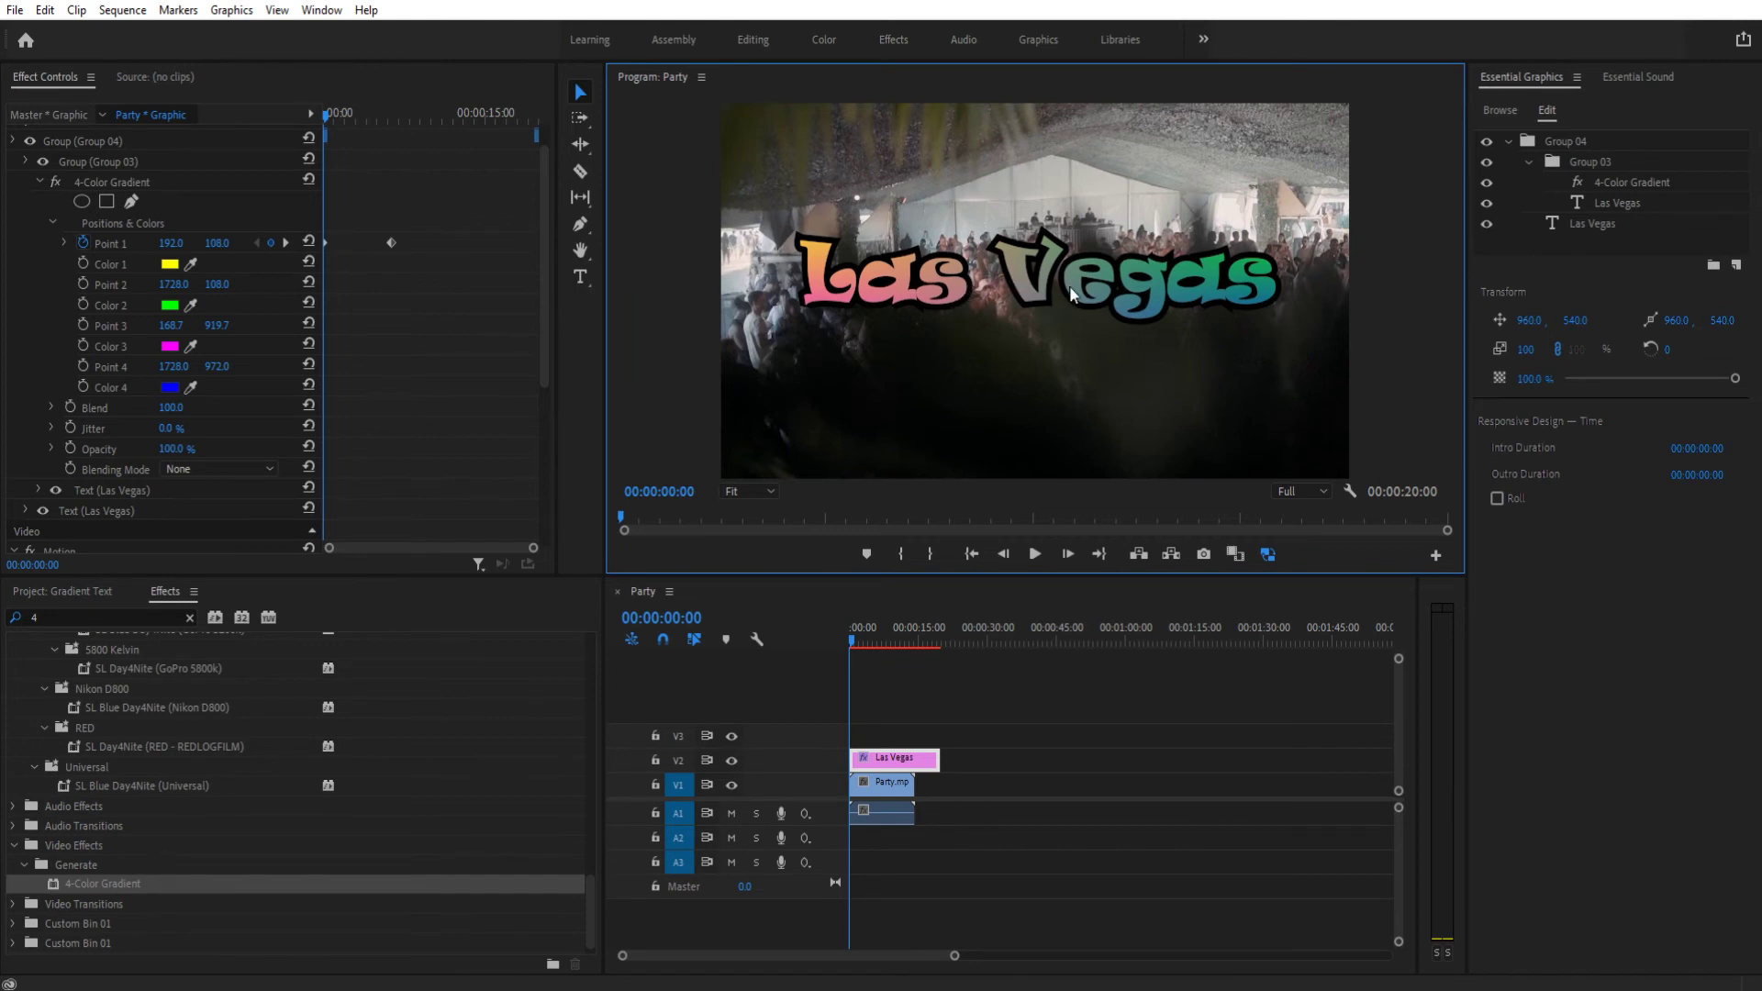
pyautogui.click(901, 673)
# Play the Party sequence and stop at 00:00:04:19 to preview the animated gradient title.
pyautogui.press('space')
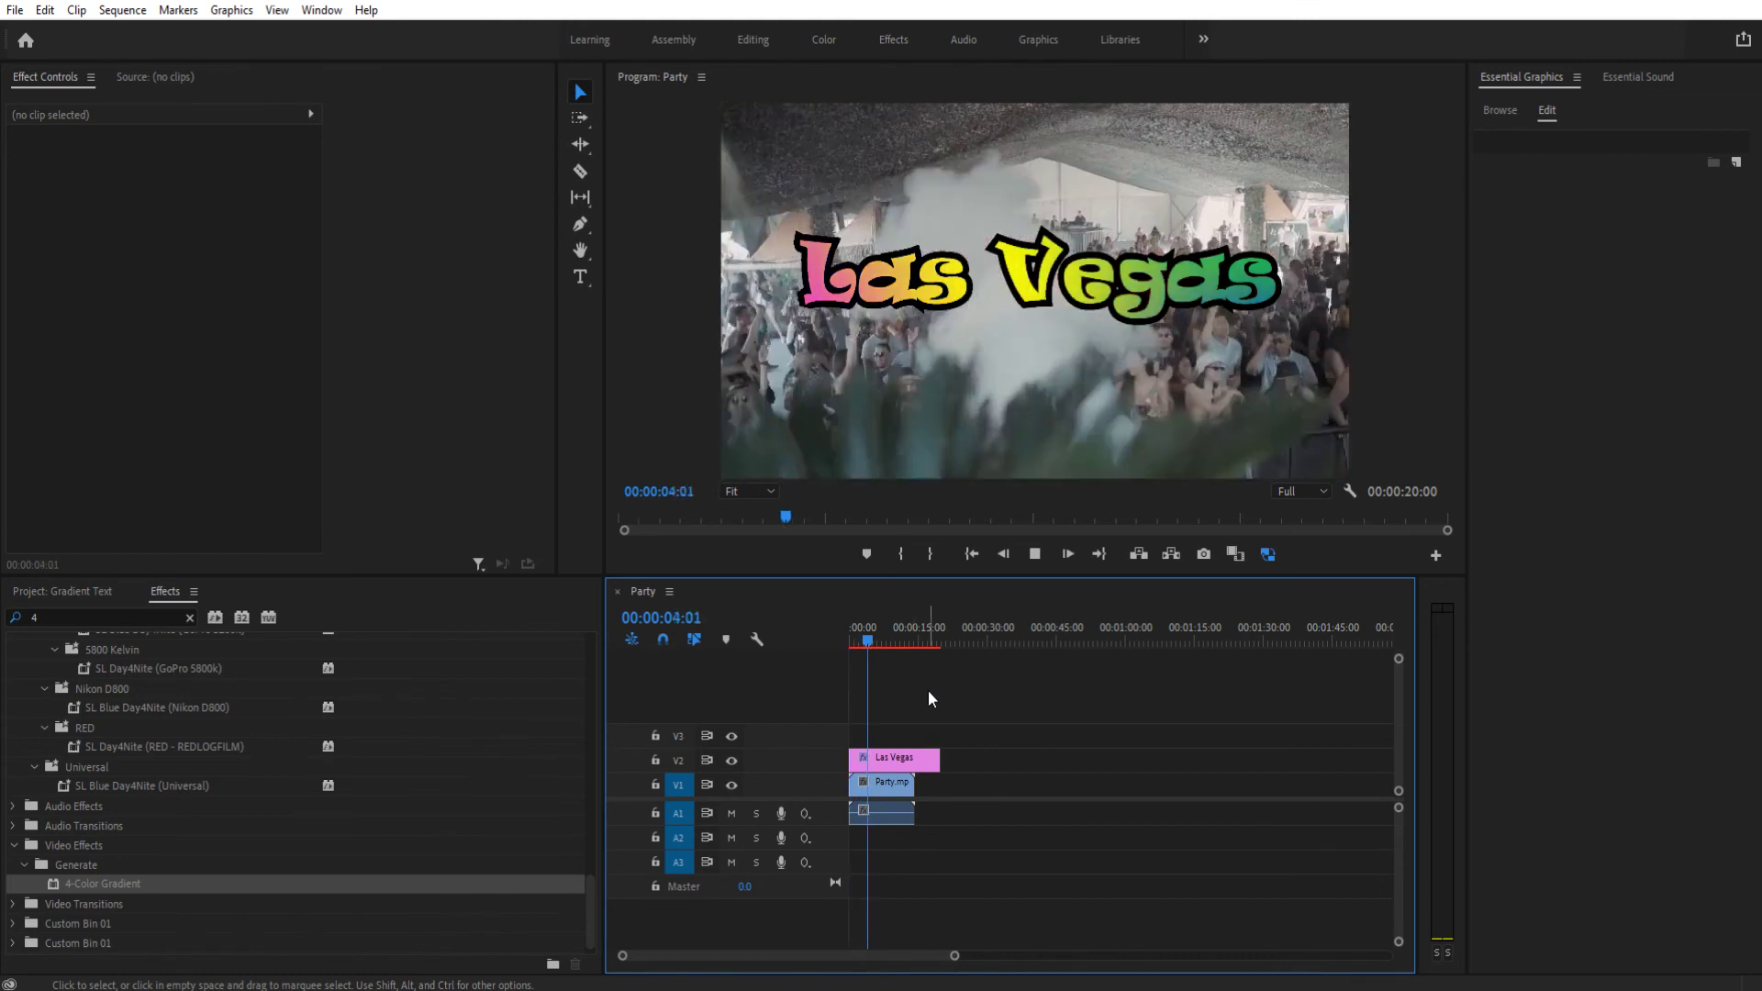
pyautogui.press('space')
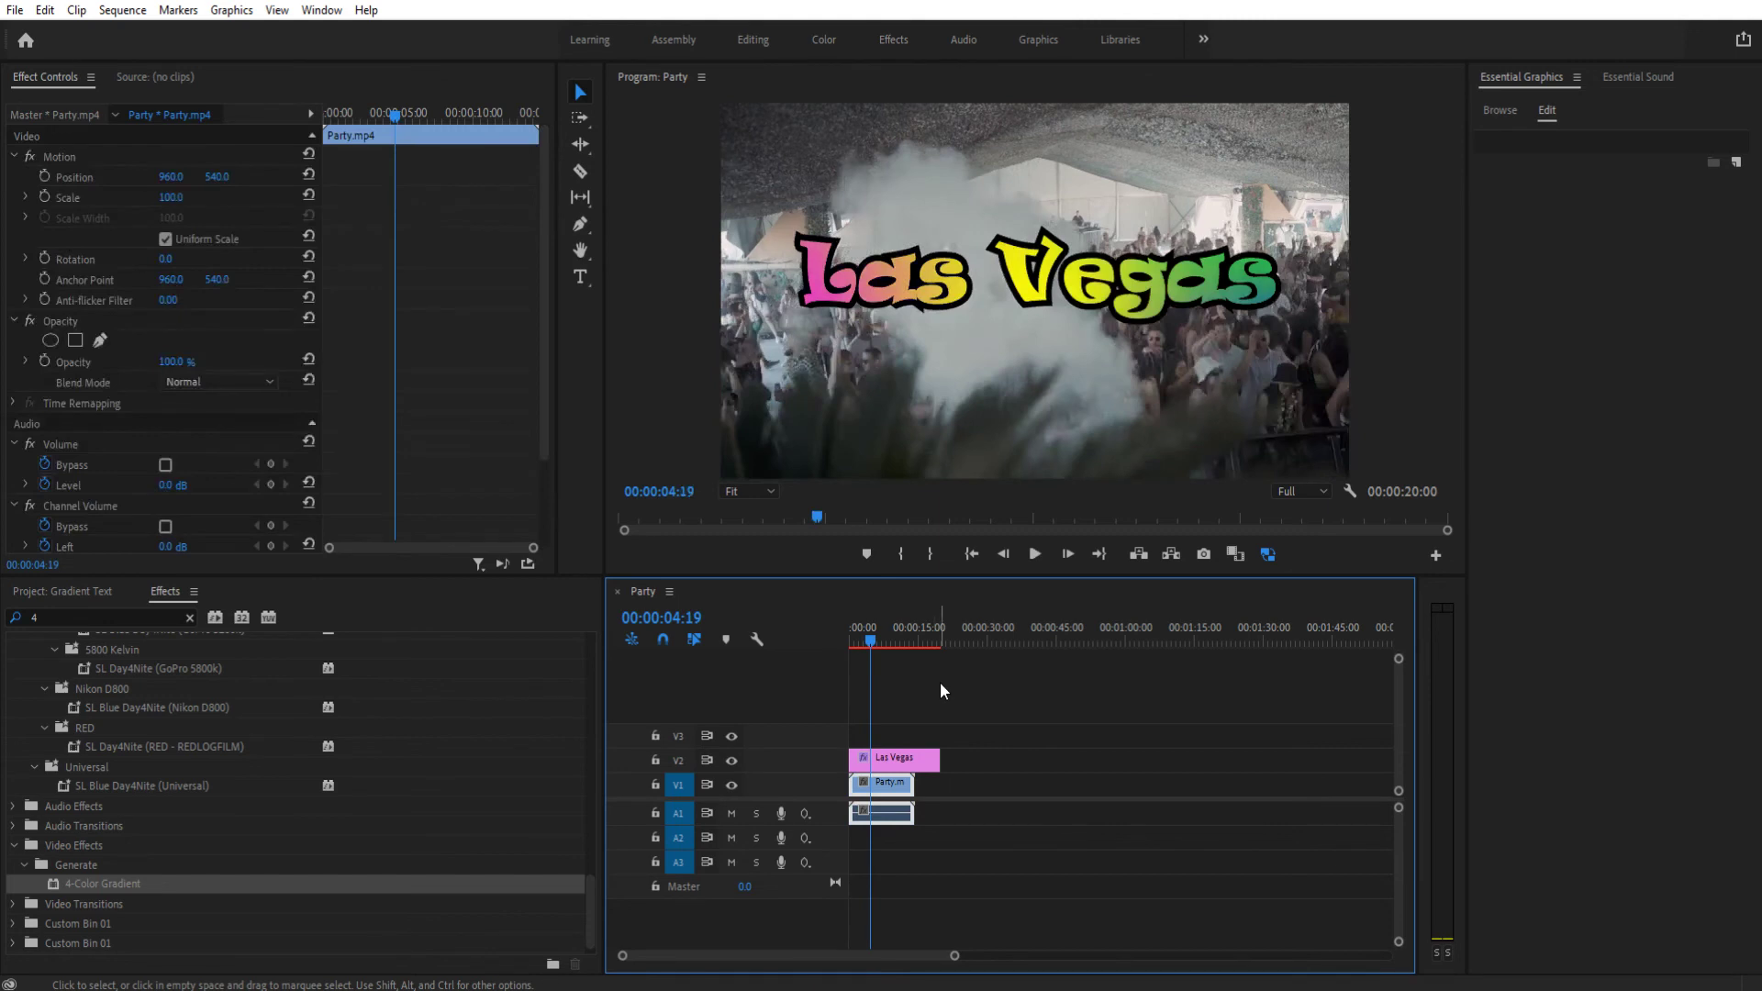